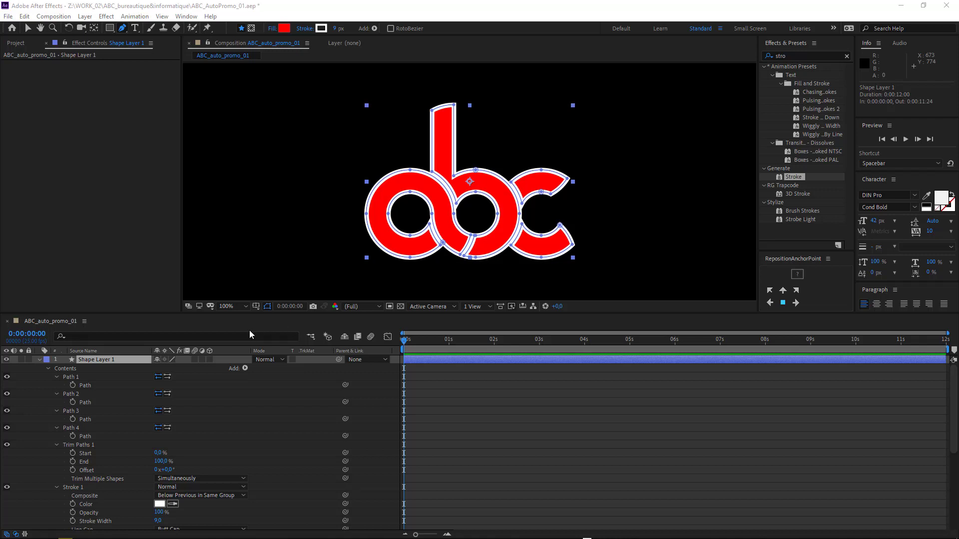
- Collapse the contents of Shape Layer 1 in the timeline
left_click(39, 360)
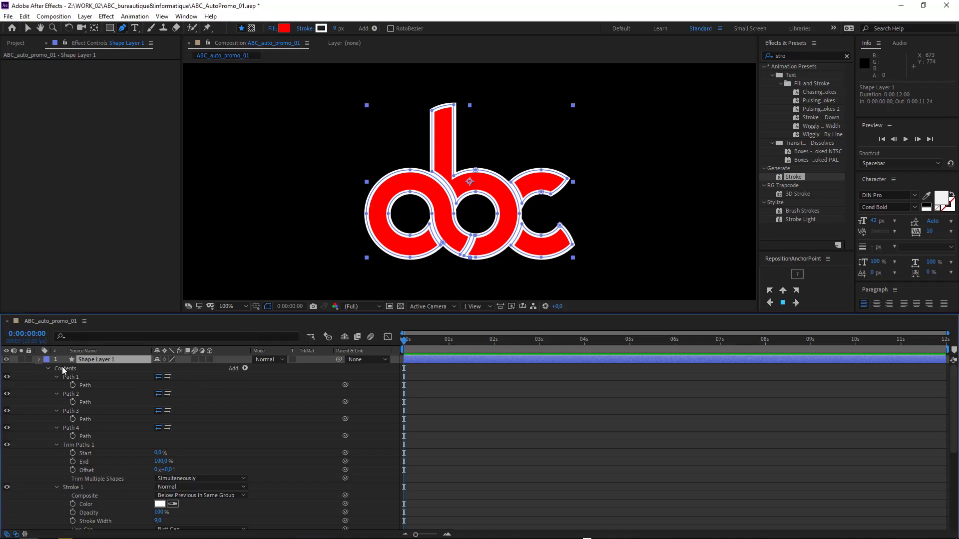
- Delete Shape Layer 1 and the solid below it, then switch to Illustrator
left_click(93, 368, "shift")
key("Delete")
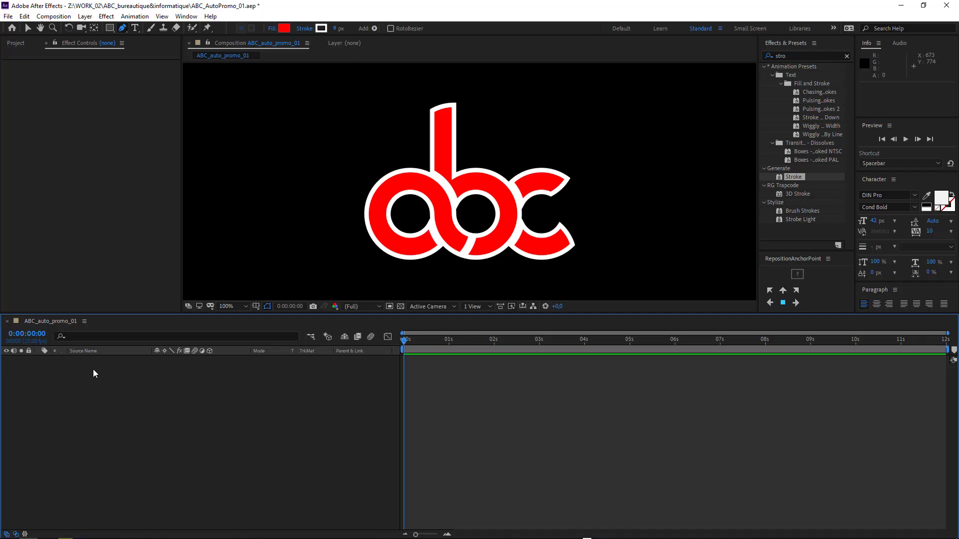
key("alt+Tab")
key("Tab")
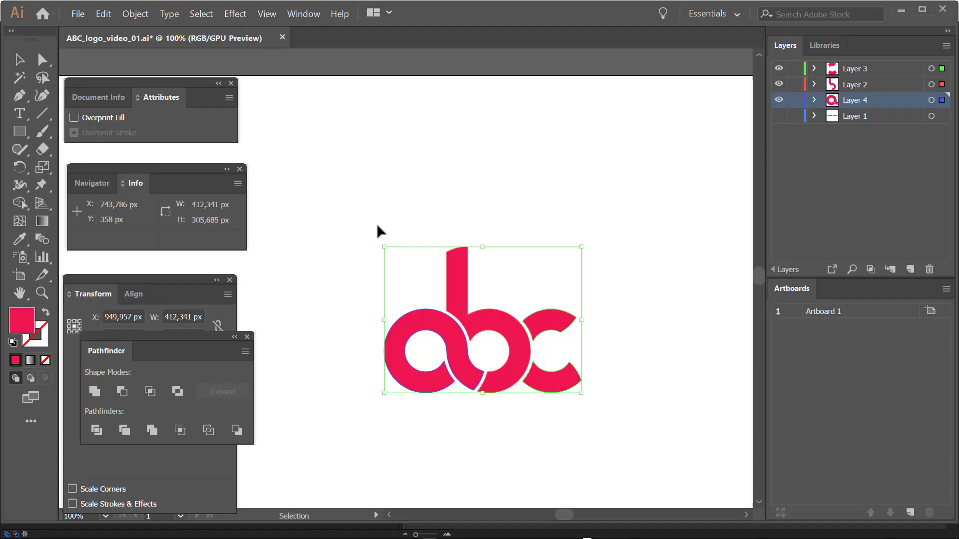
- Marquee-select the entire abc logo artwork and copy it with Edit > Copy
left_click(353, 255)
left_click_drag(302, 184, 594, 407)
left_click(104, 14)
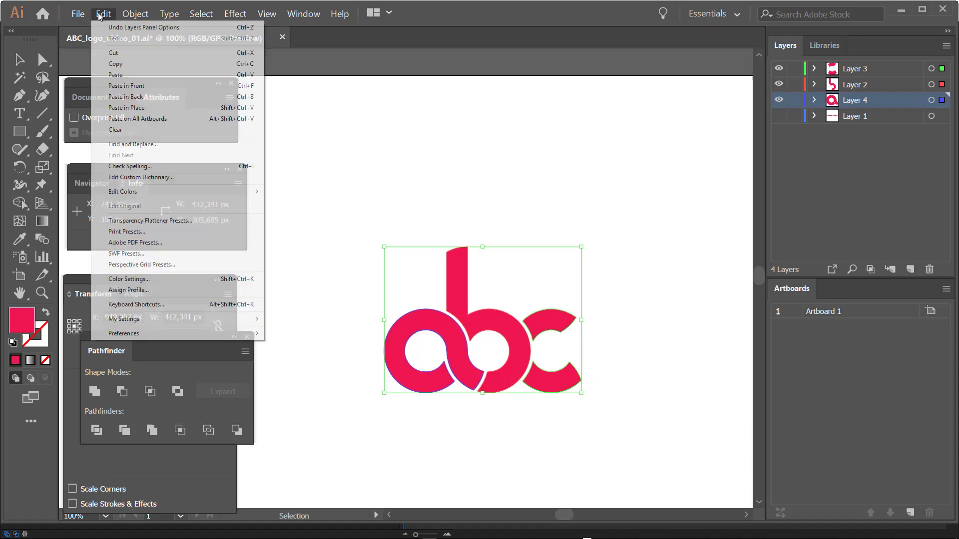
left_click(115, 65)
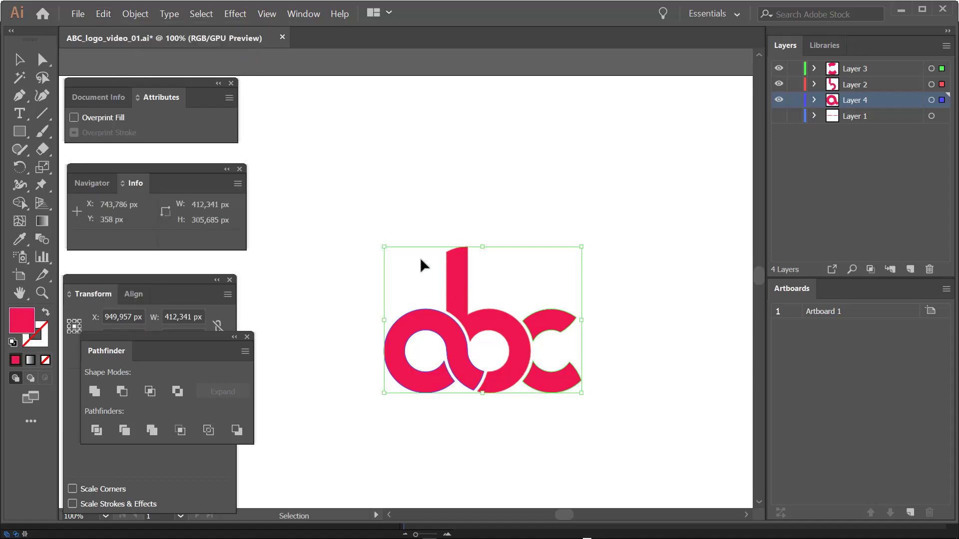
- Back in After Effects, add a 1920×1080 Dark Purple Solid 2 layer and enlarge the viewer
key("alt+Tab")
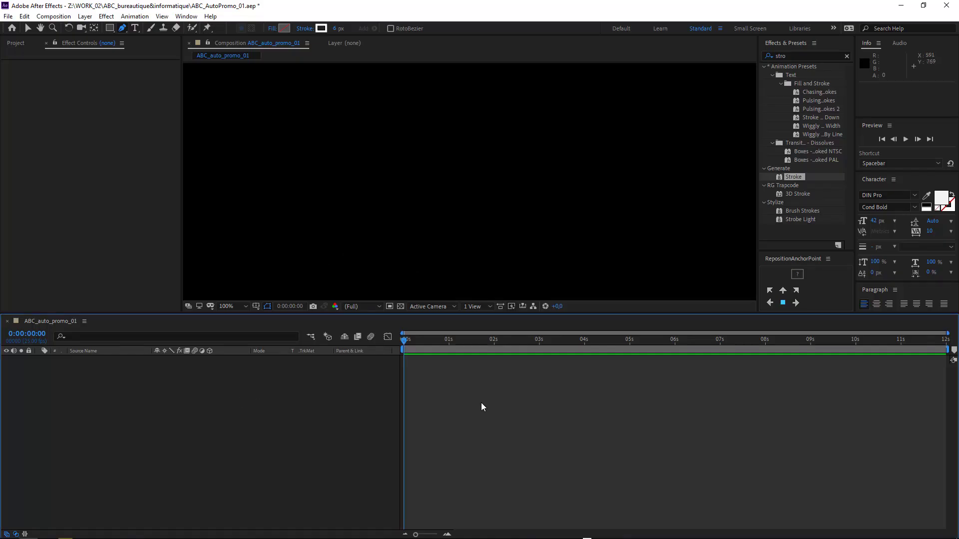
key("ctrl+y")
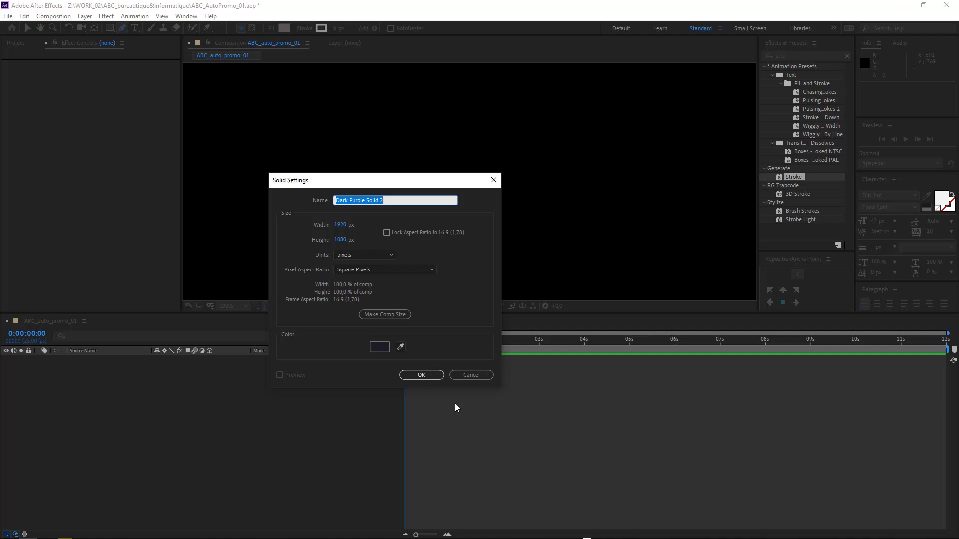
left_click(423, 376)
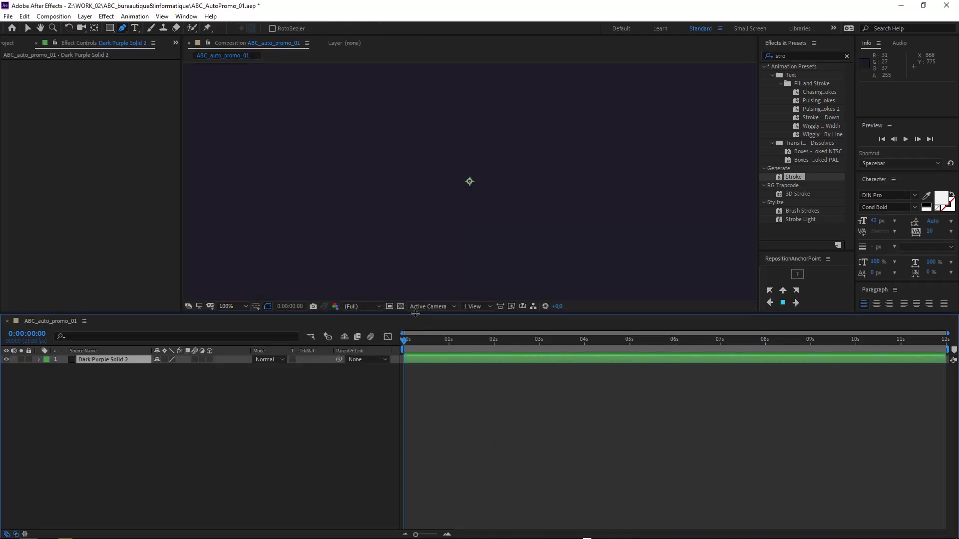
left_click_drag(416, 314, 411, 362)
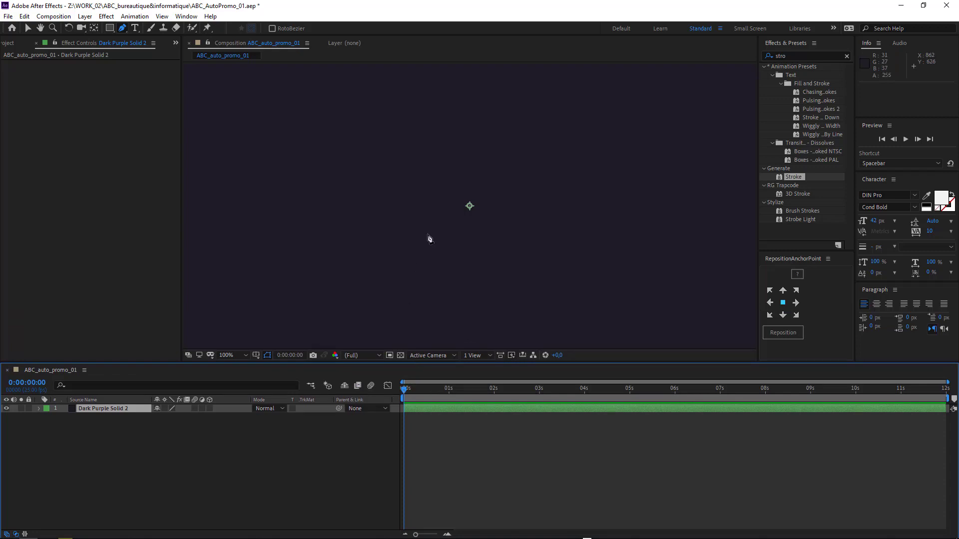
scroll(443, 208, "down", 2)
- Paste the abc logo paths as masks onto Dark Purple Solid 2 and reveal its Masks group
key("ctrl+v")
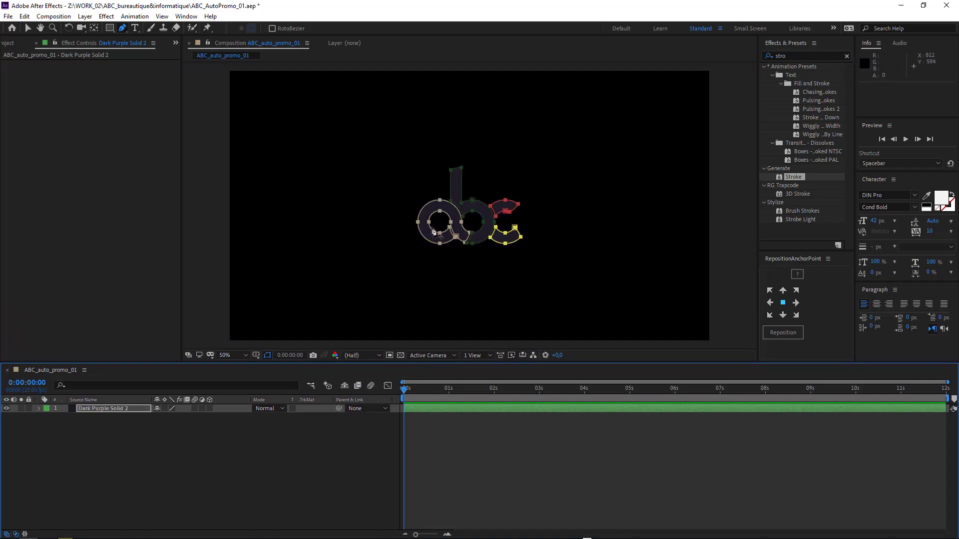
left_click(95, 410)
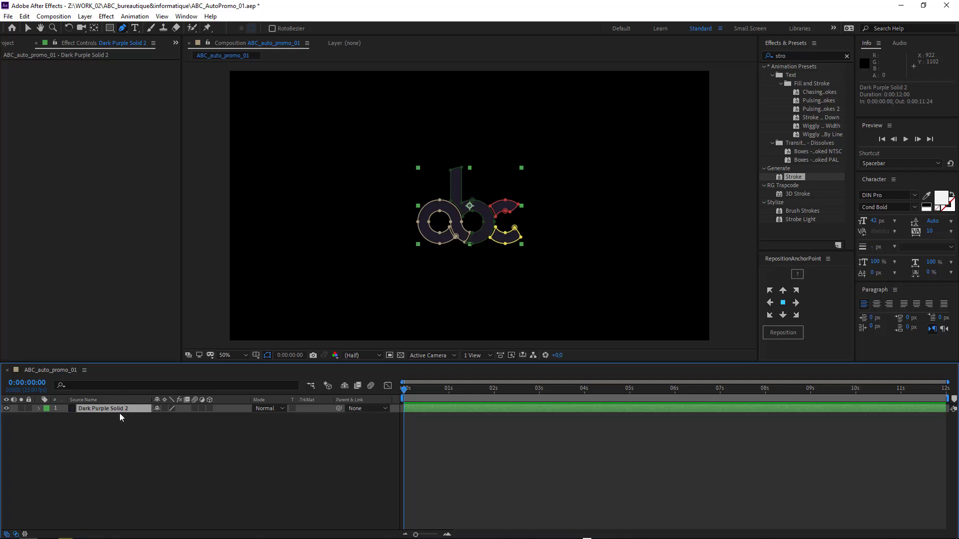
left_click(39, 409)
left_click(47, 418)
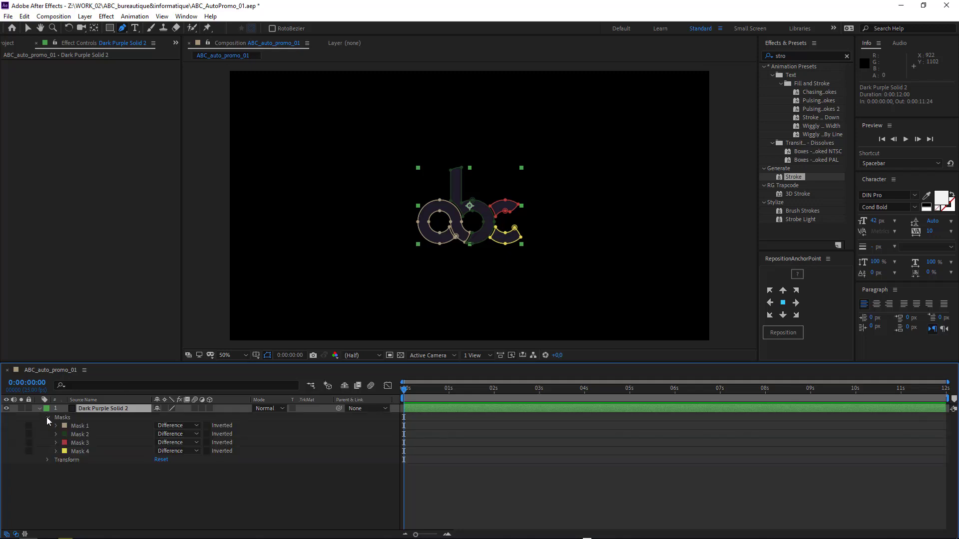
- Step through Masks 1–4, then expand Mask 1 and select its path
left_click(80, 425)
left_click(81, 434)
left_click(81, 443)
left_click(81, 451)
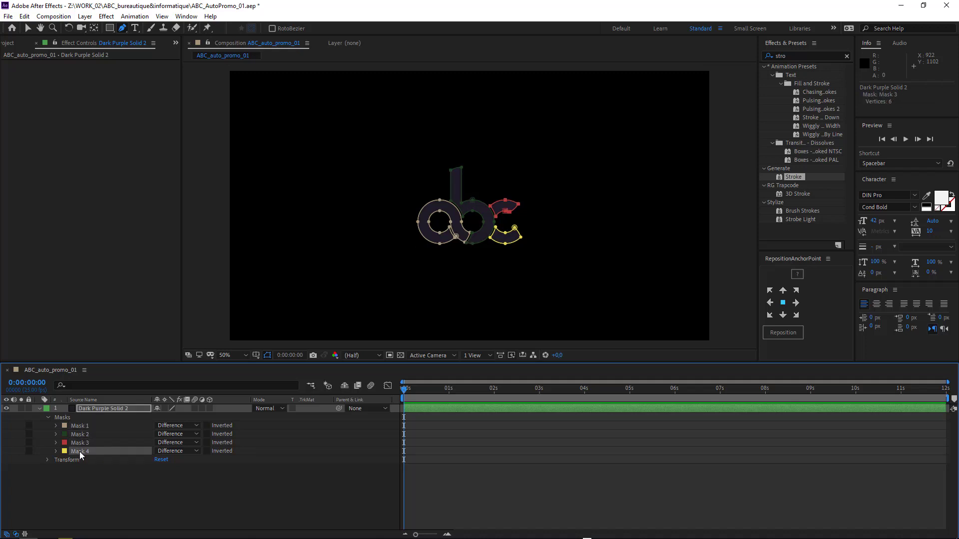
left_click(81, 425)
left_click(81, 434)
left_click(81, 442)
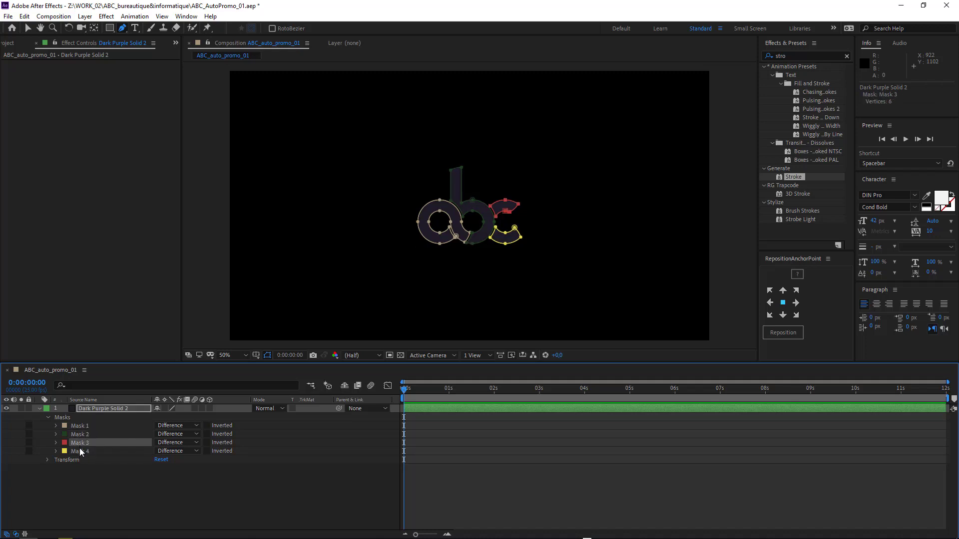
left_click(81, 451)
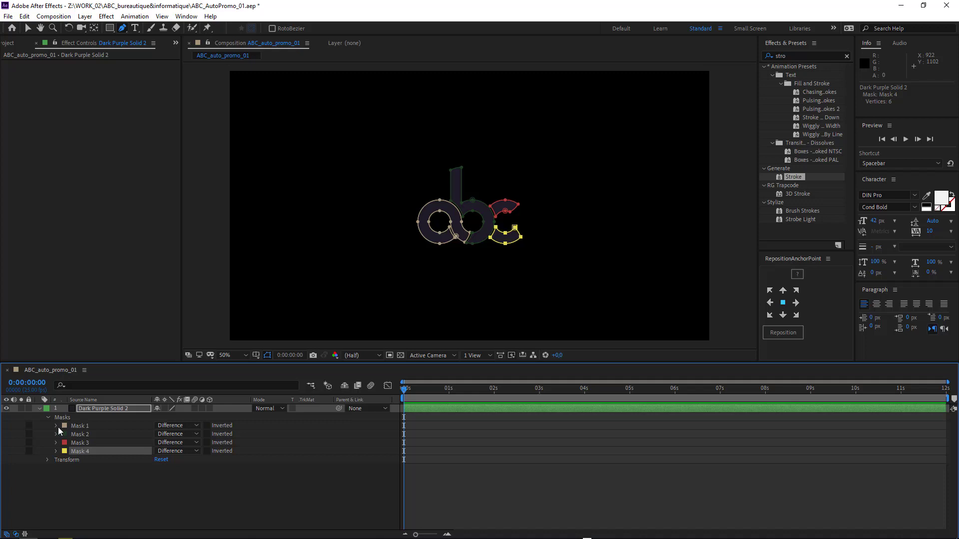
left_click(55, 425)
left_click(87, 434)
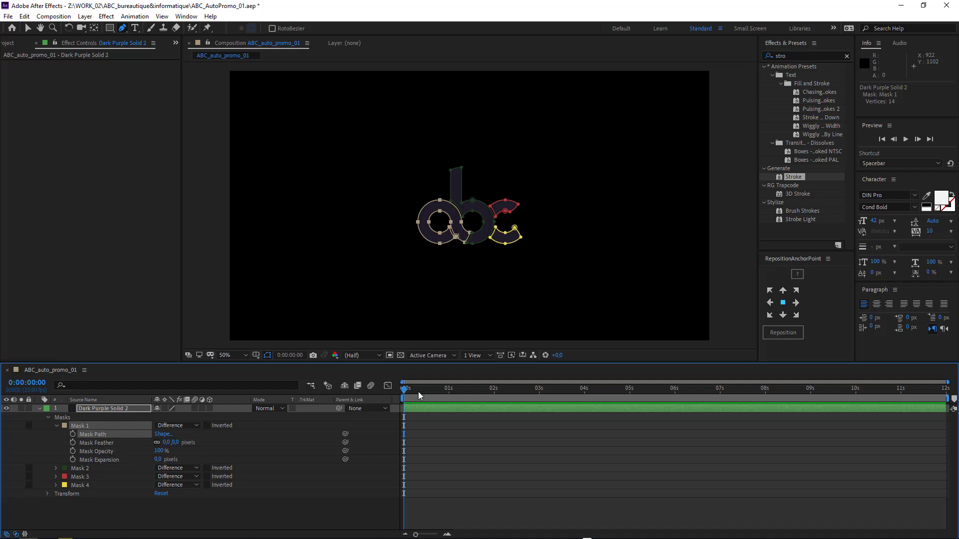
- Apply a white Stroke effect to Mask 1 with brush size 8.4, checking it at 100% zoom
double_click(788, 176)
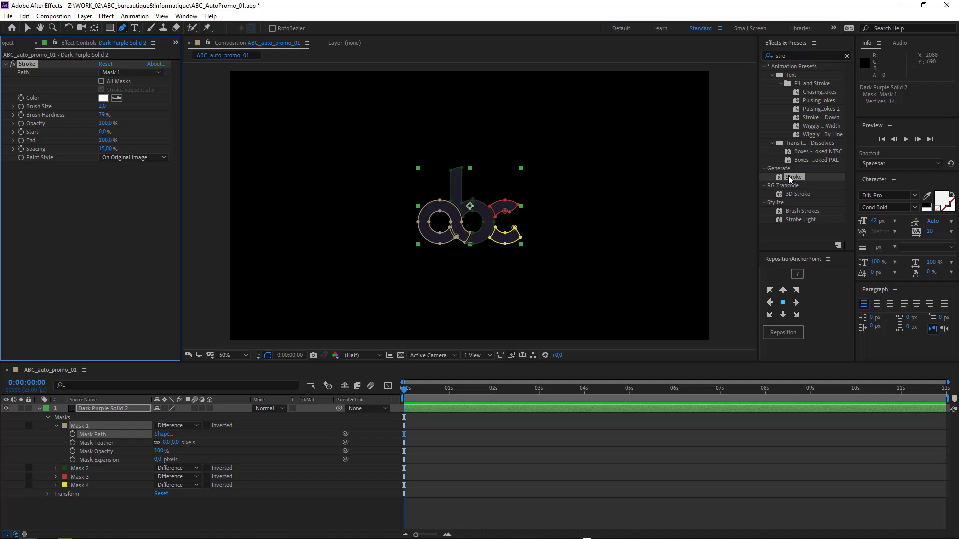
key("v")
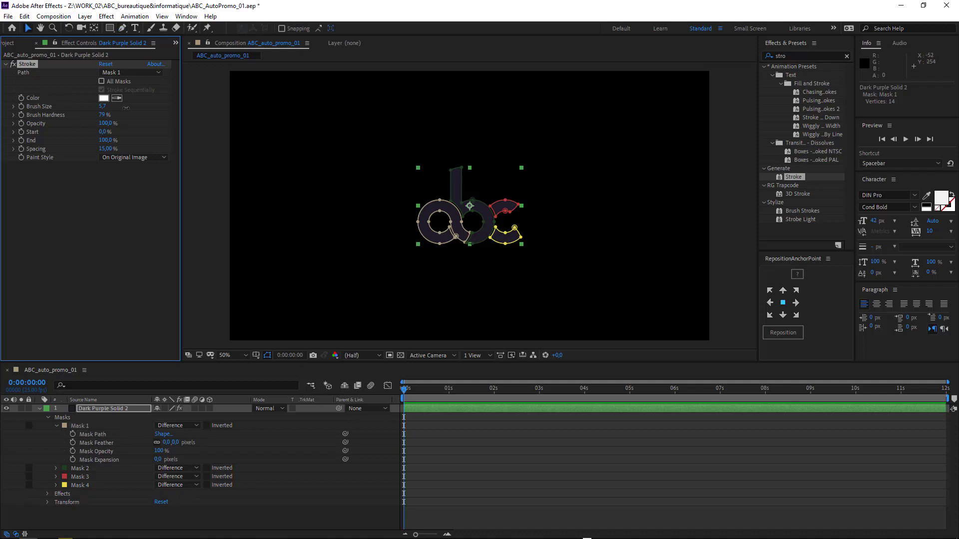
left_click_drag(103, 106, 135, 106)
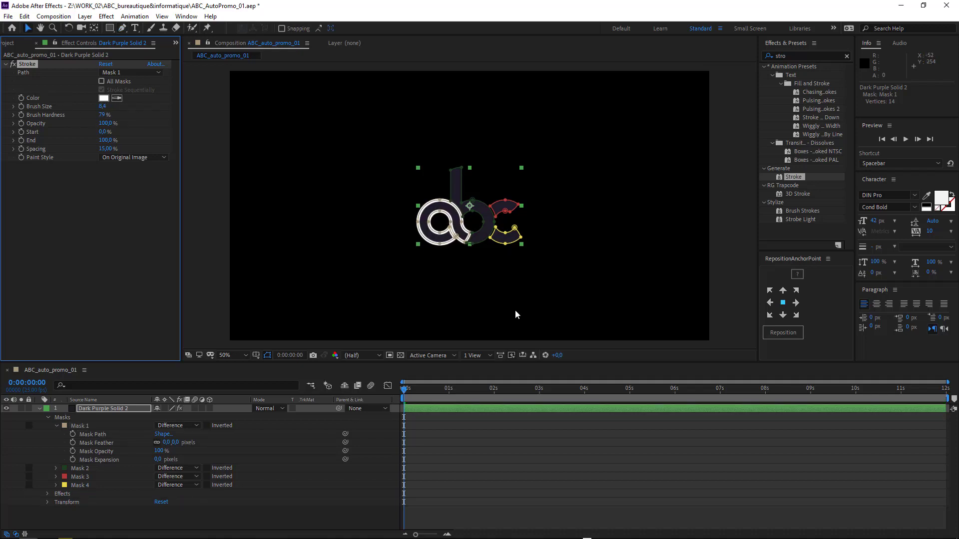
key("period")
key("period")
key("comma")
key("comma")
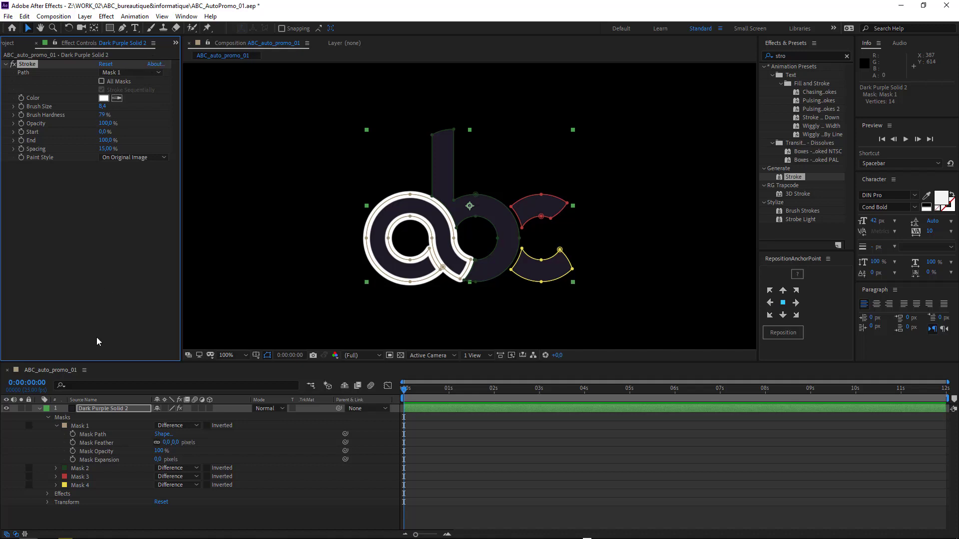
left_click(89, 409)
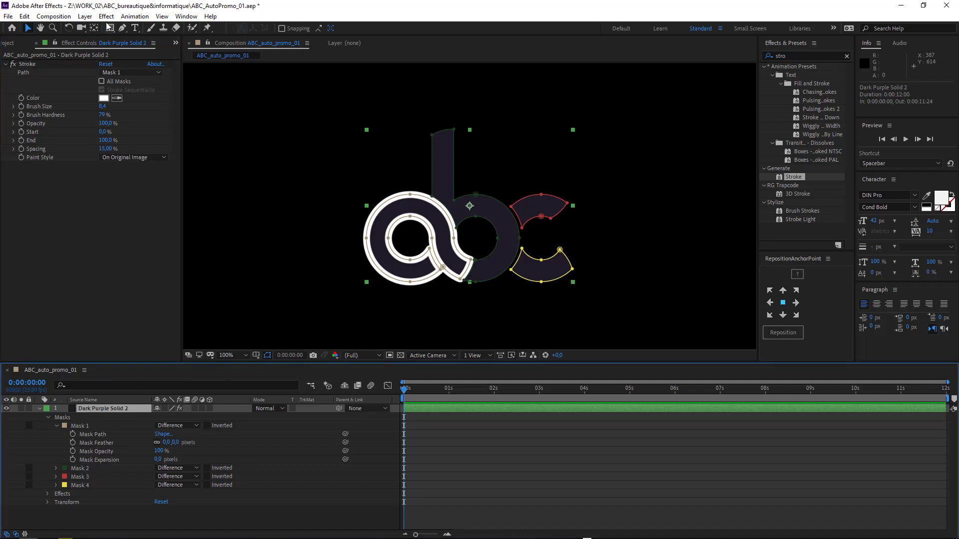
- Add a new empty shape layer, then hide and collapse Dark Purple Solid 2
left_click(85, 16)
mouse_move(100, 29)
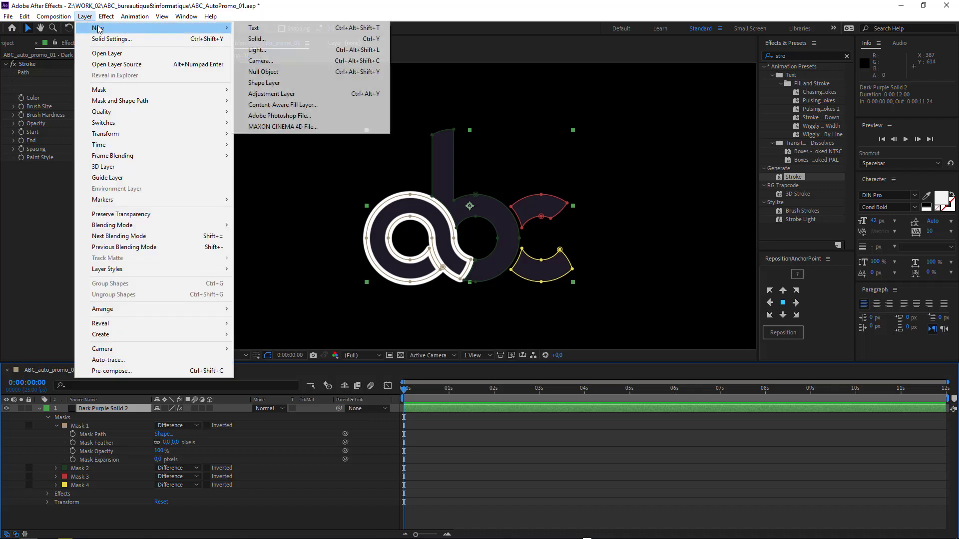
left_click(264, 82)
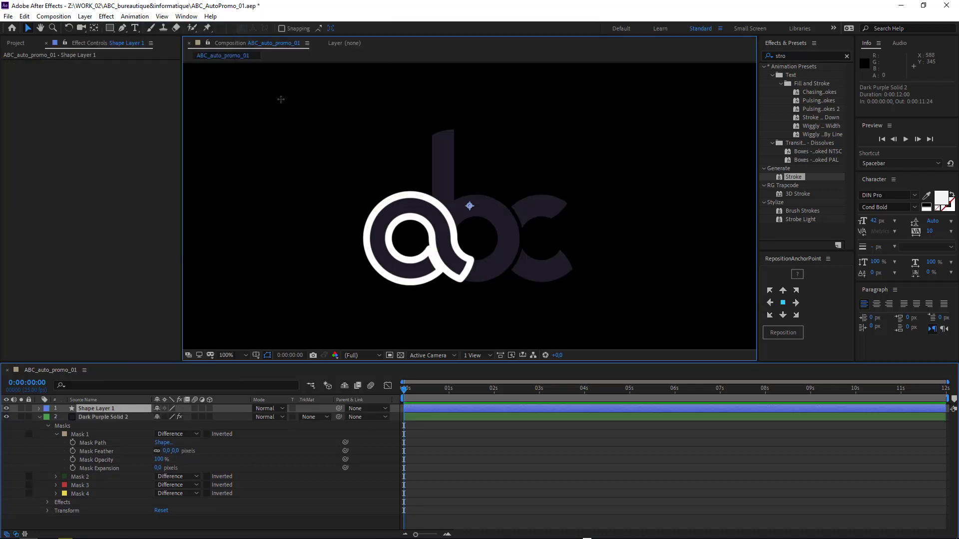
key("q")
left_click(6, 418)
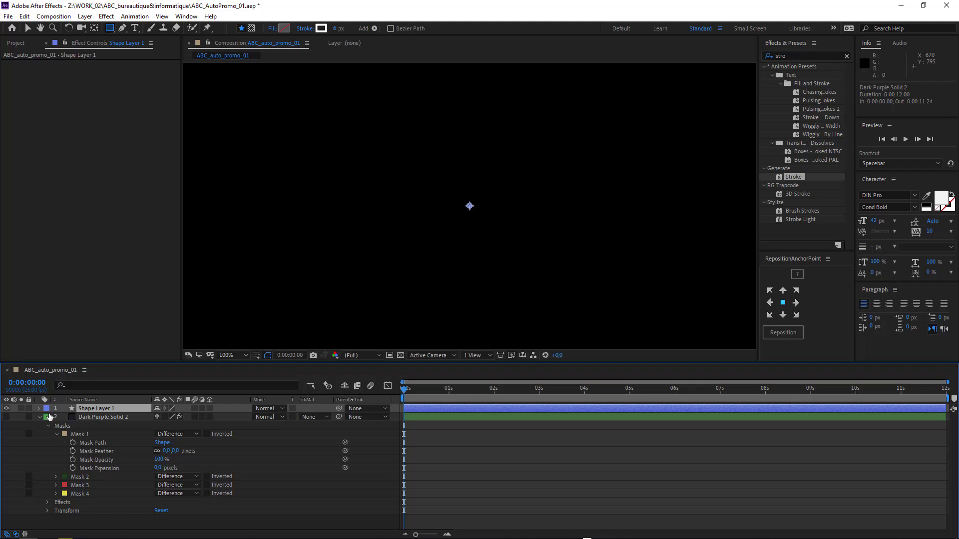
left_click(39, 417)
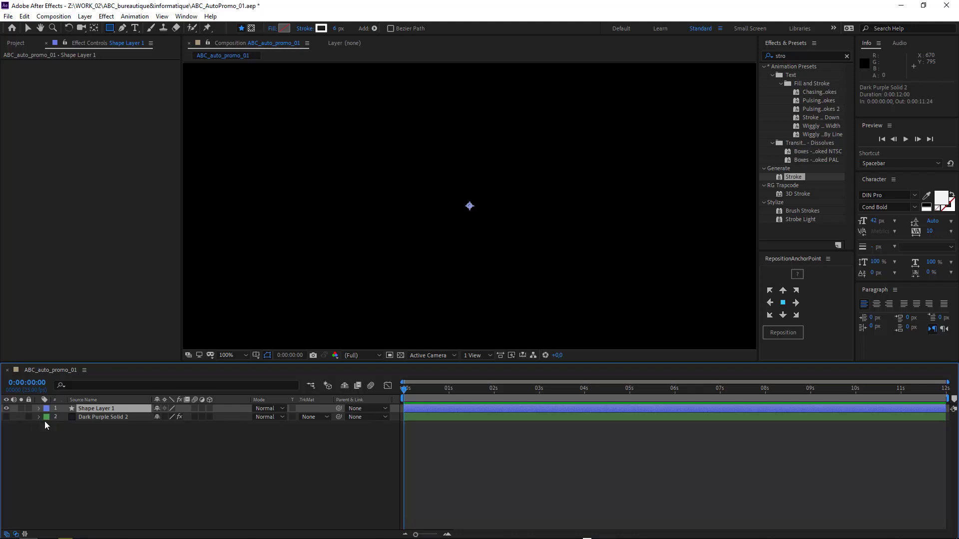
- Expand Shape Layer 1's Masks to show each mask's path, feather, opacity and expansion
left_click(98, 411)
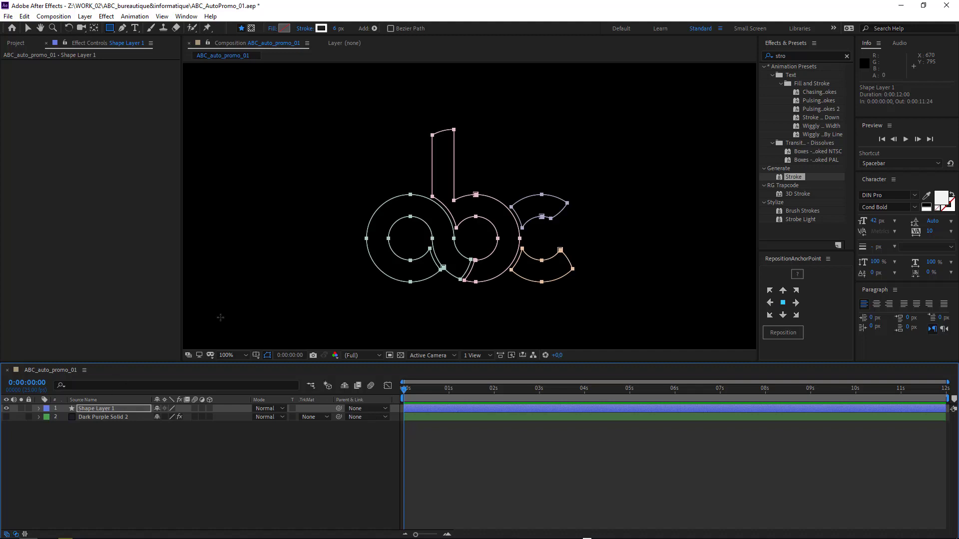
left_click(40, 409)
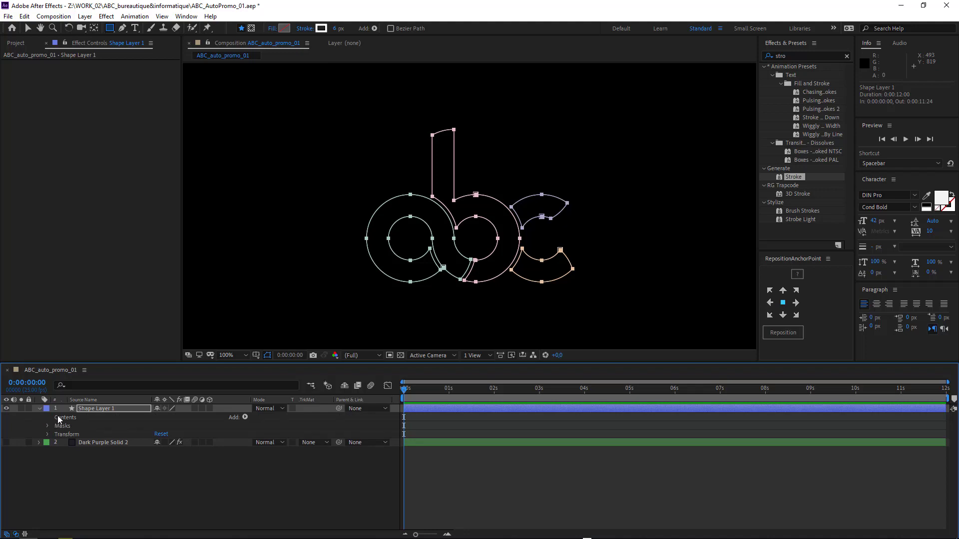
left_click(48, 426)
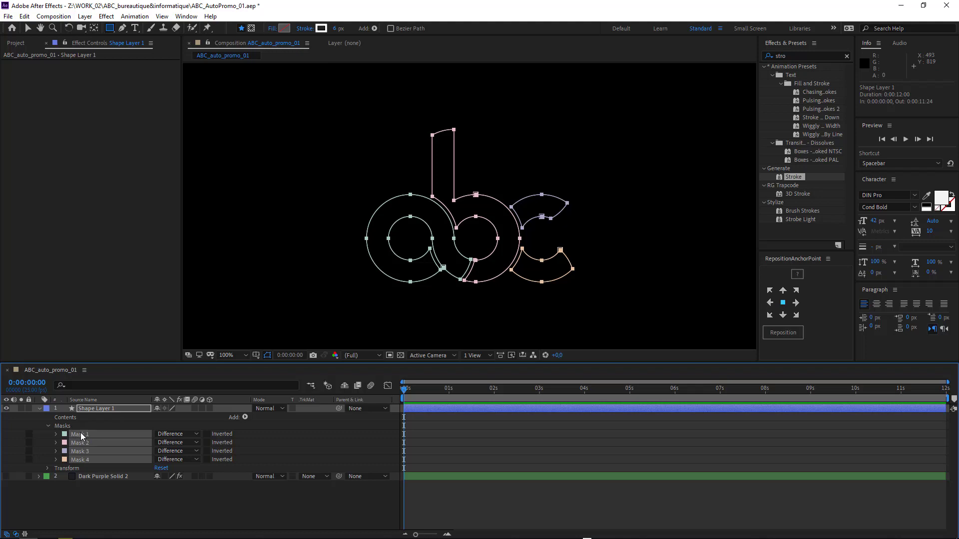
left_click(56, 434)
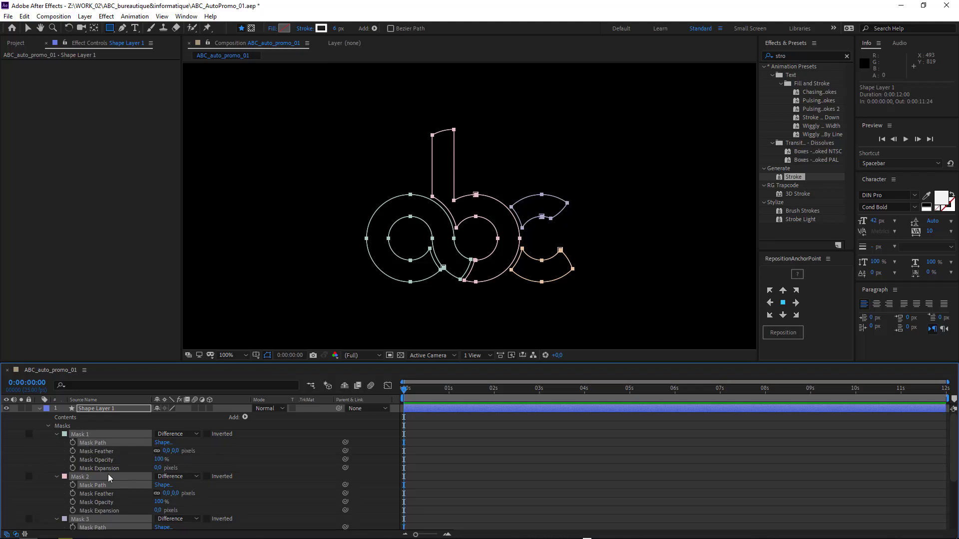
- Copy Mask 1's Mask Path, then open the Add list for the Contents group
left_click(68, 419)
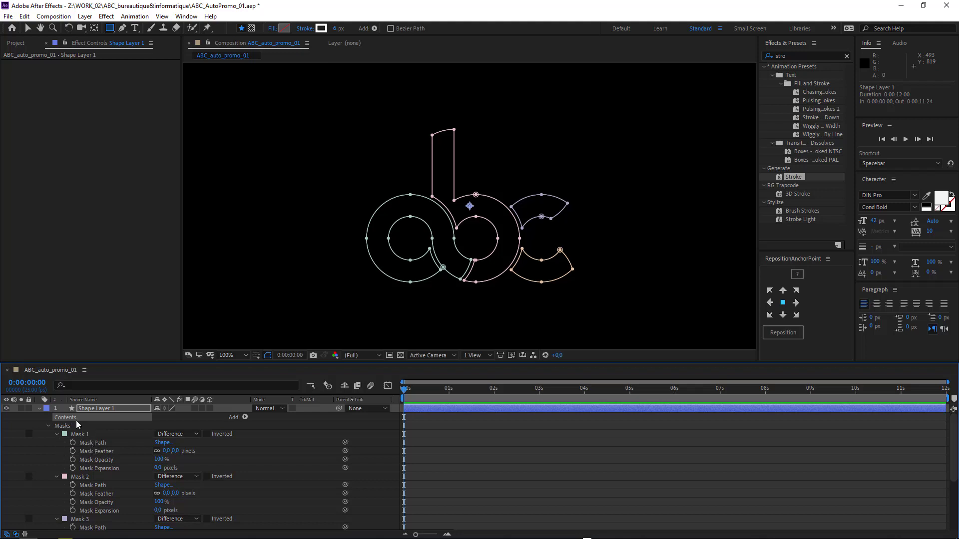
left_click(91, 444)
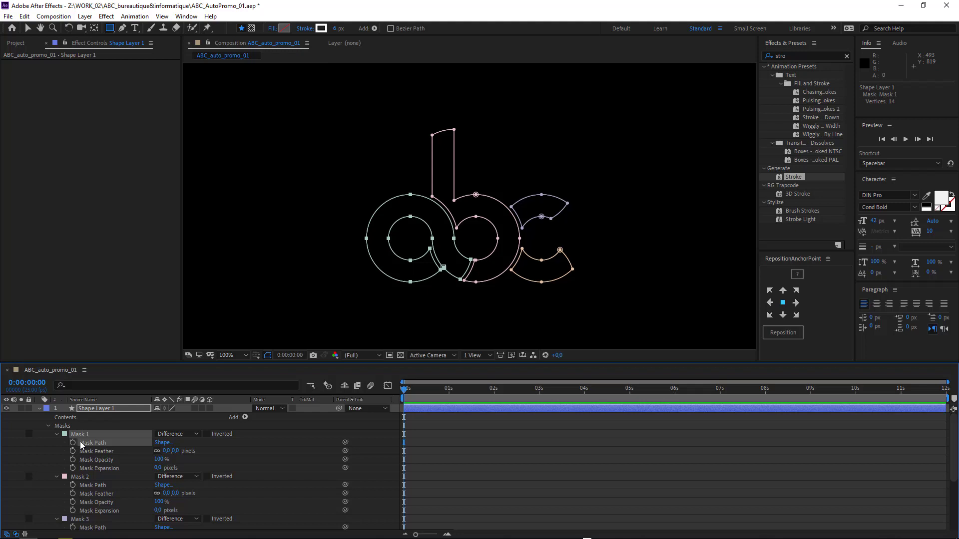
left_click(25, 16)
left_click(44, 77)
left_click(65, 419)
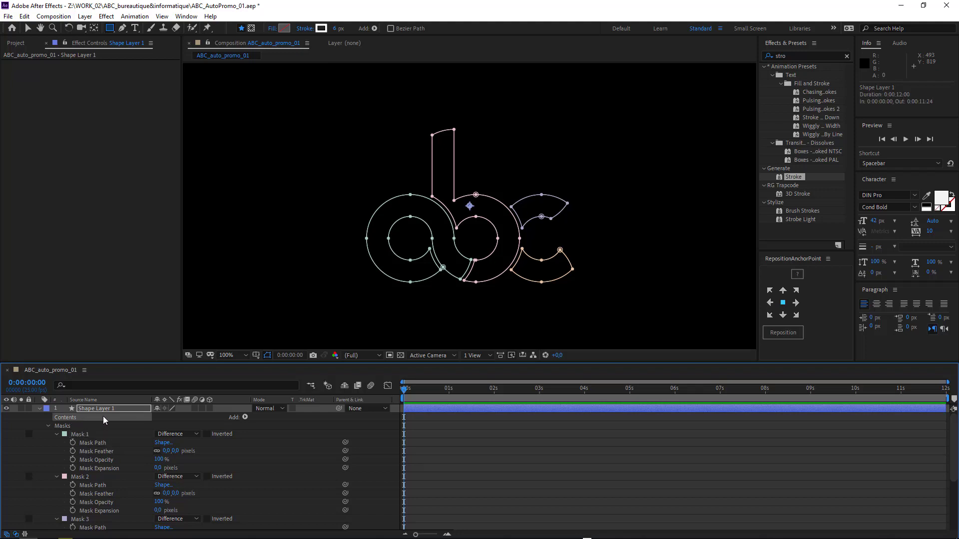
left_click(245, 418)
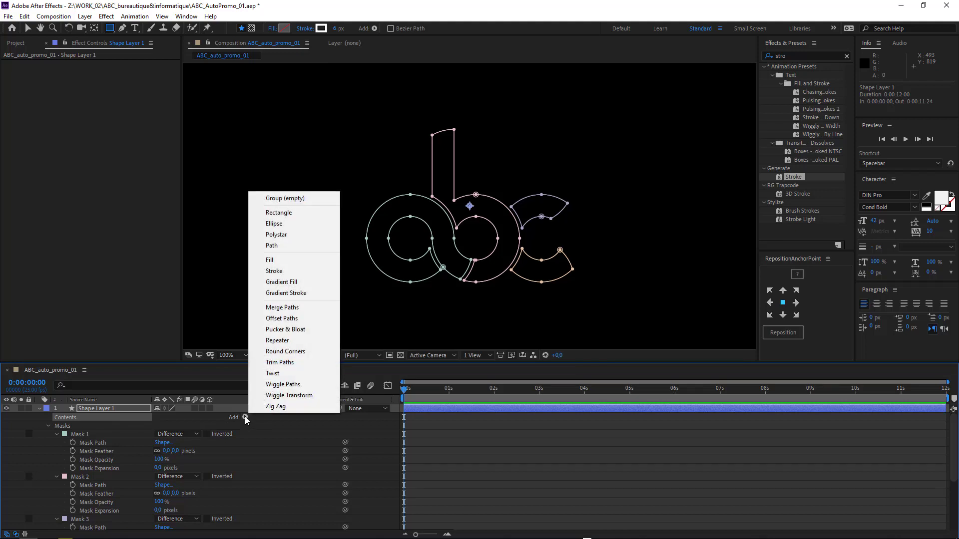
- Add Path 1 under Contents to receive the a outline, and make the timeline taller
left_click(273, 246)
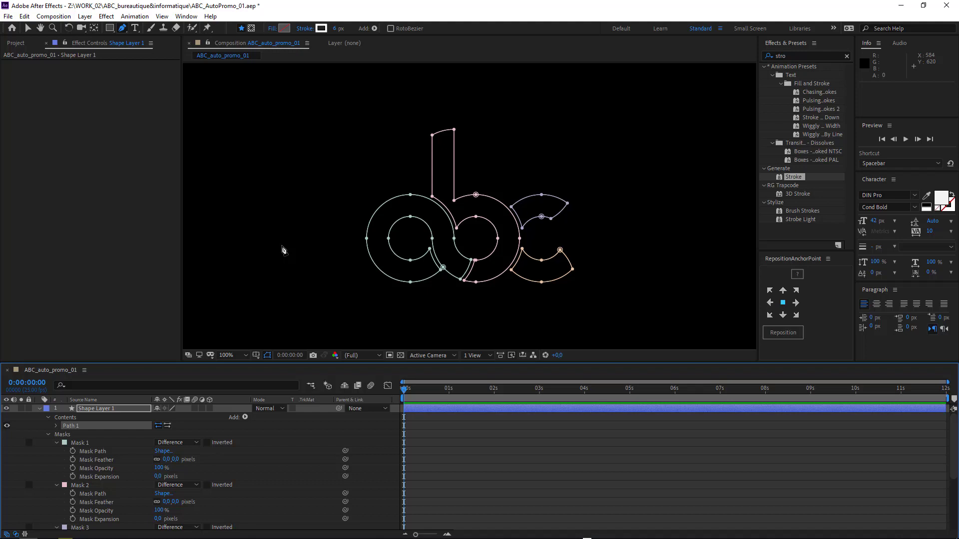
left_click(56, 426)
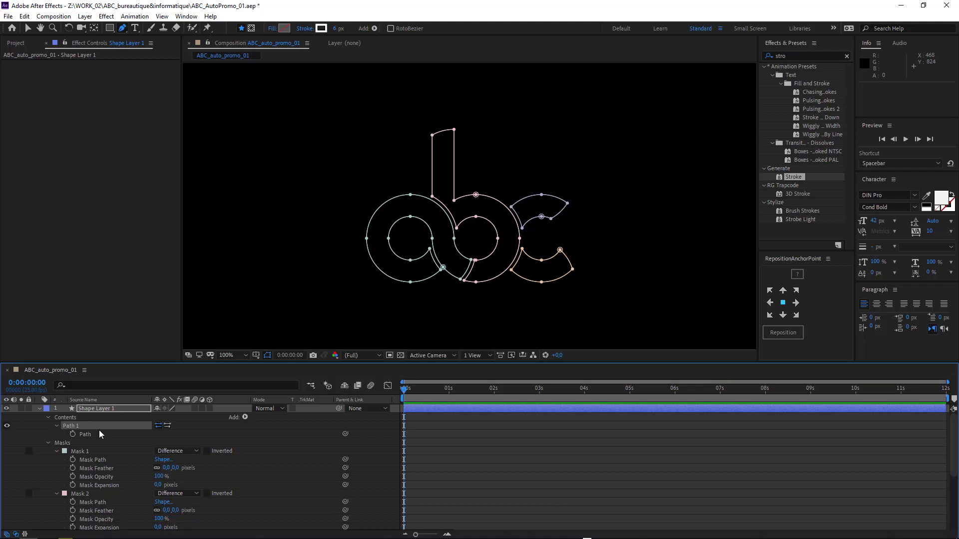
left_click(84, 433)
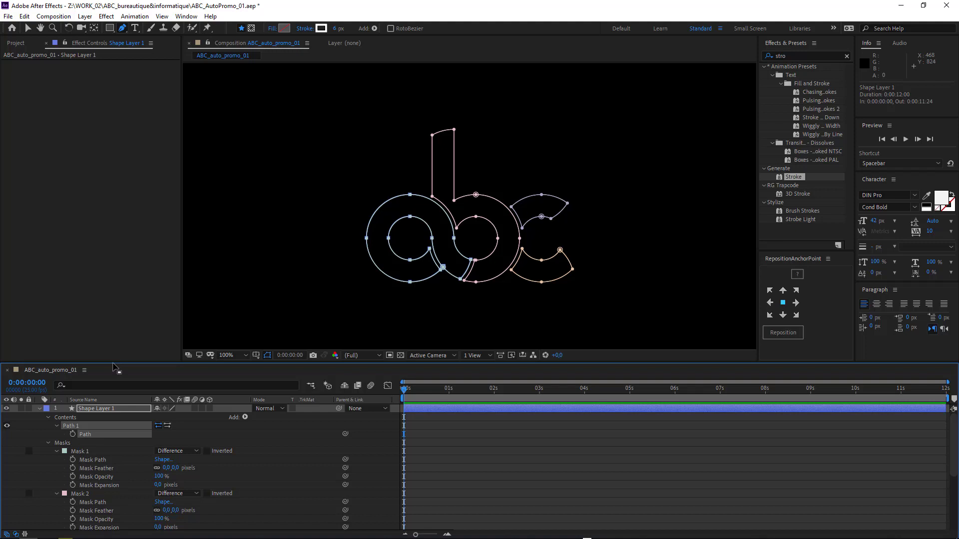
left_click_drag(115, 366, 107, 298)
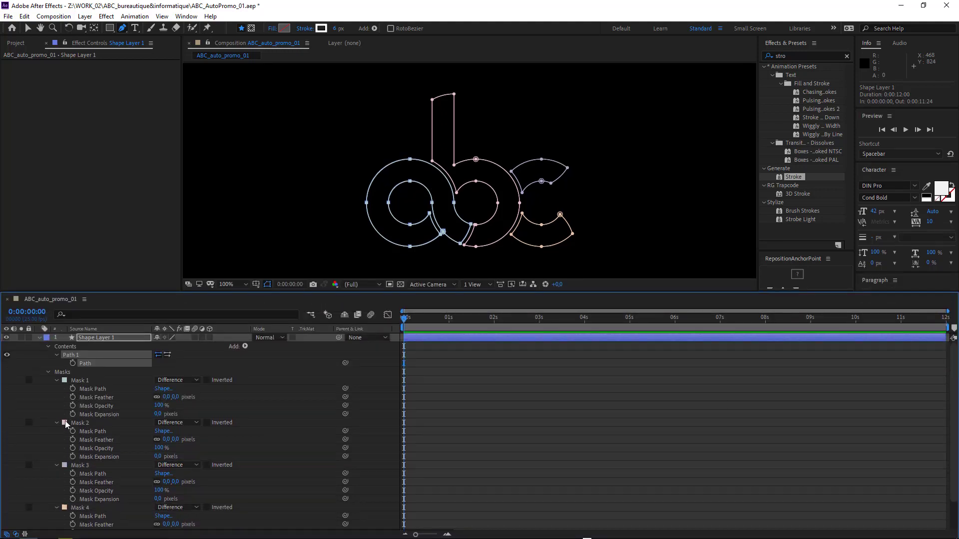
- Delete Mask 1 and undo an accidental move of the a outline
left_click(79, 381)
key("Delete")
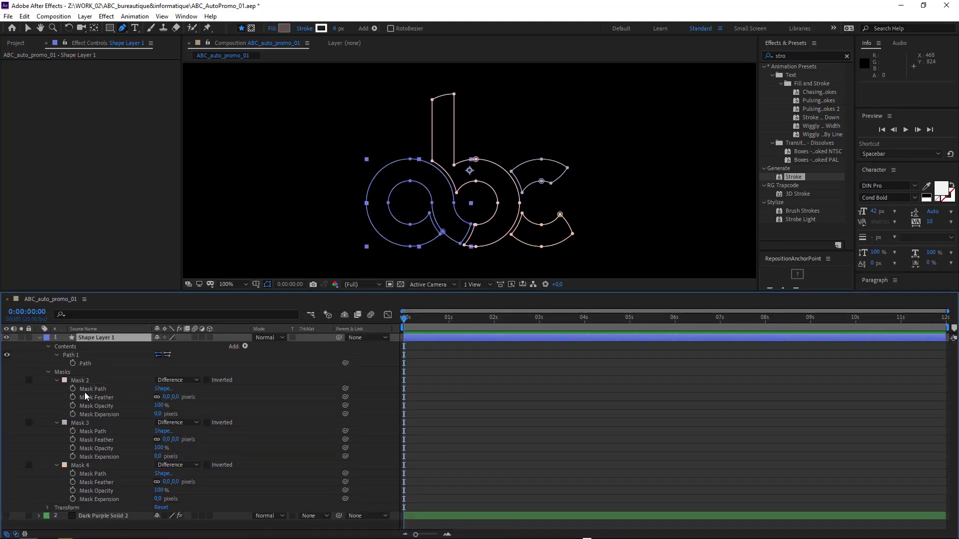
left_click(86, 364)
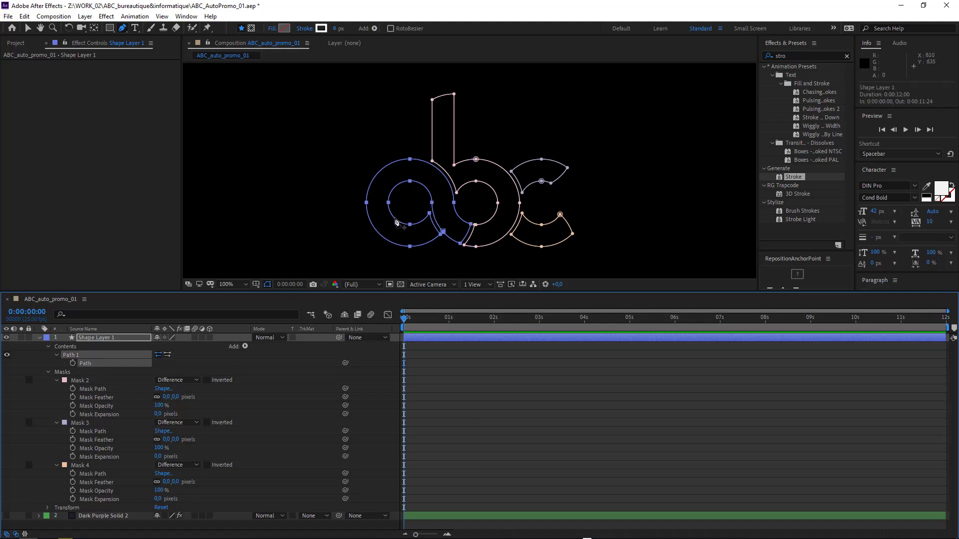
key("v")
left_click_drag(396, 222, 365, 237)
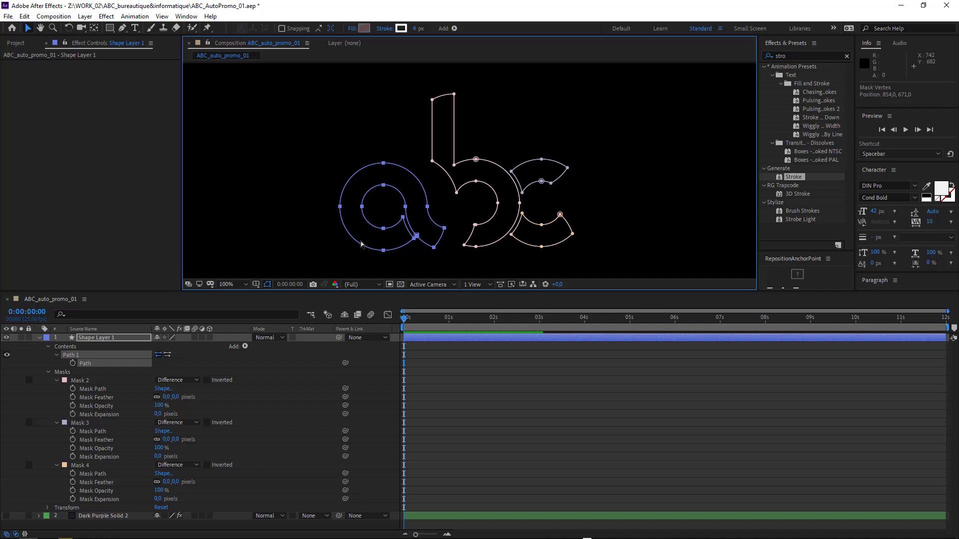
key("ctrl+z")
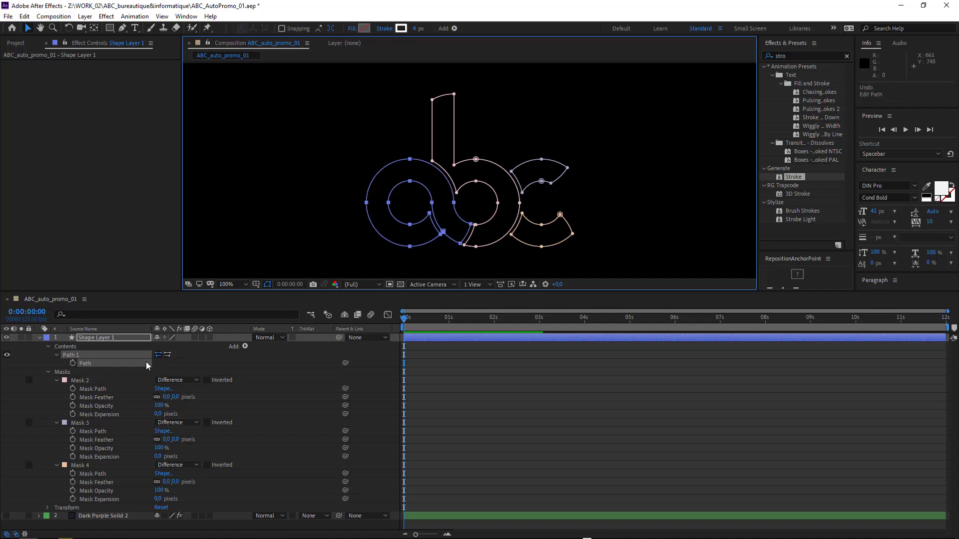
- Cut Mask 2's b outline and paste it into a new Path 2 under Contents
left_click(56, 380)
left_click(56, 381)
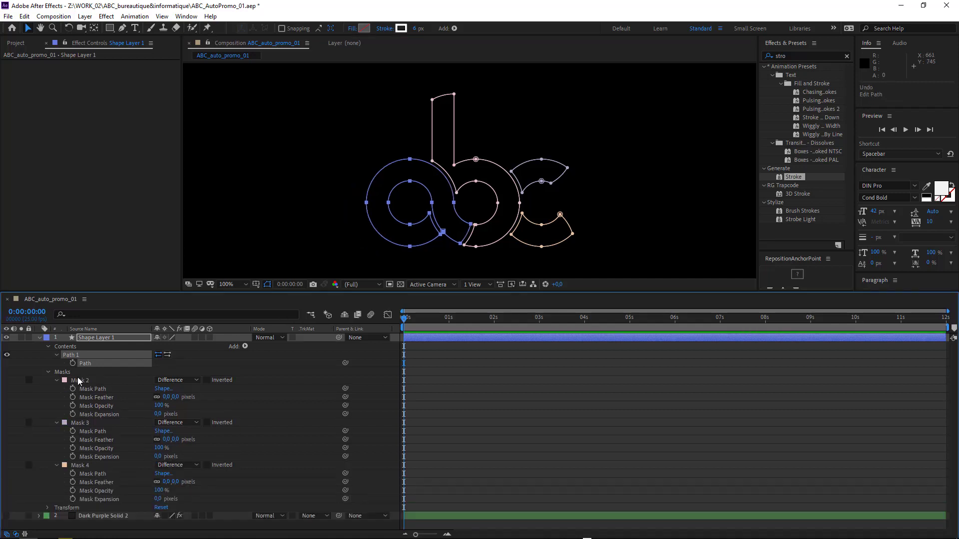
left_click(90, 389)
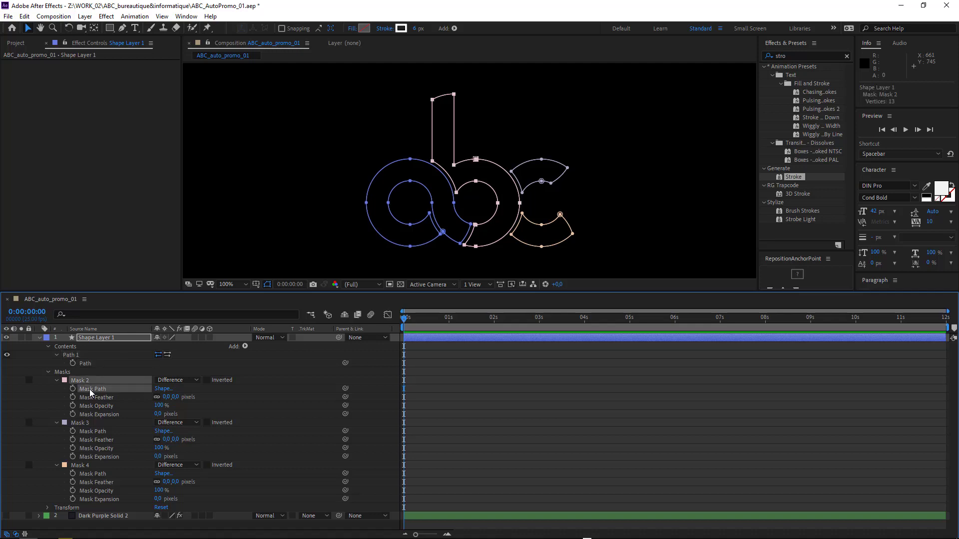
key("Delete")
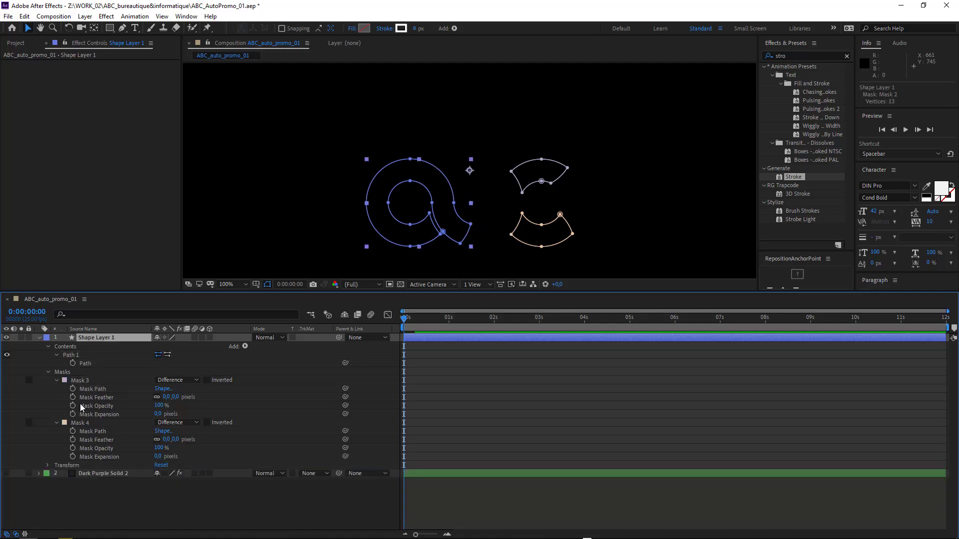
left_click(246, 346)
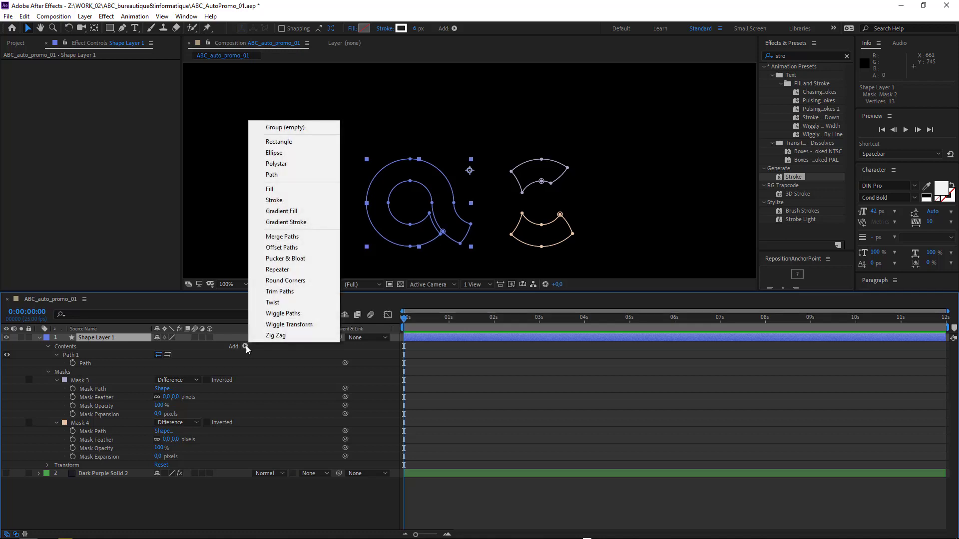
left_click(271, 175)
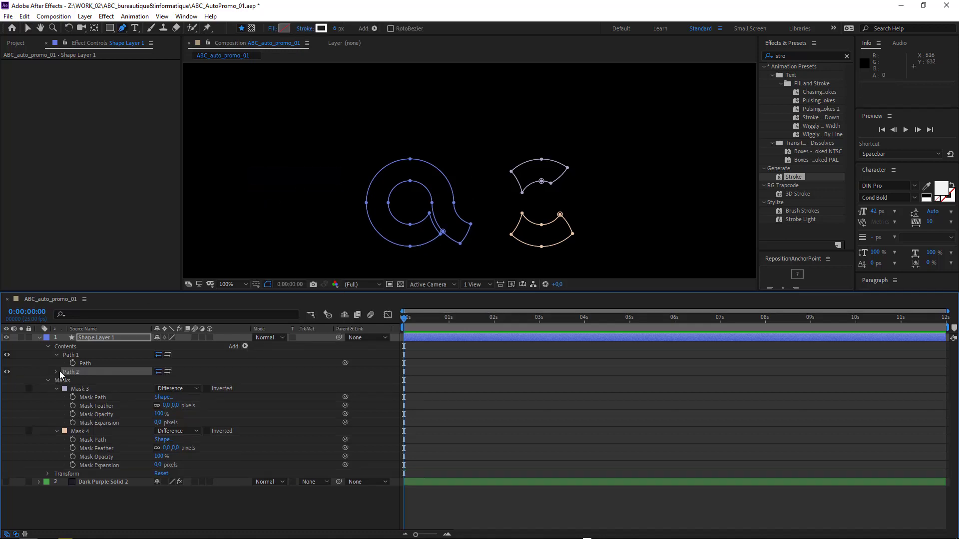
left_click(56, 372)
left_click(85, 379)
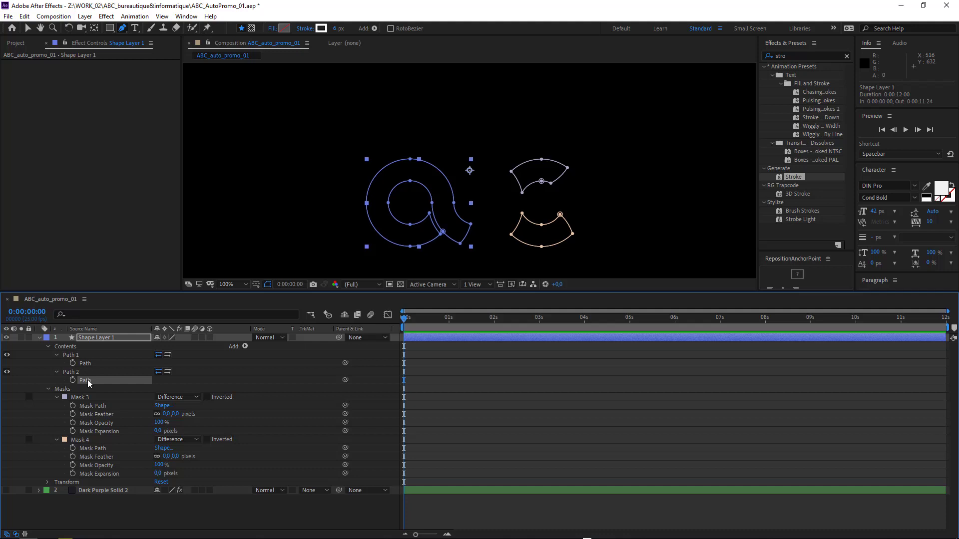
key("ctrl+v")
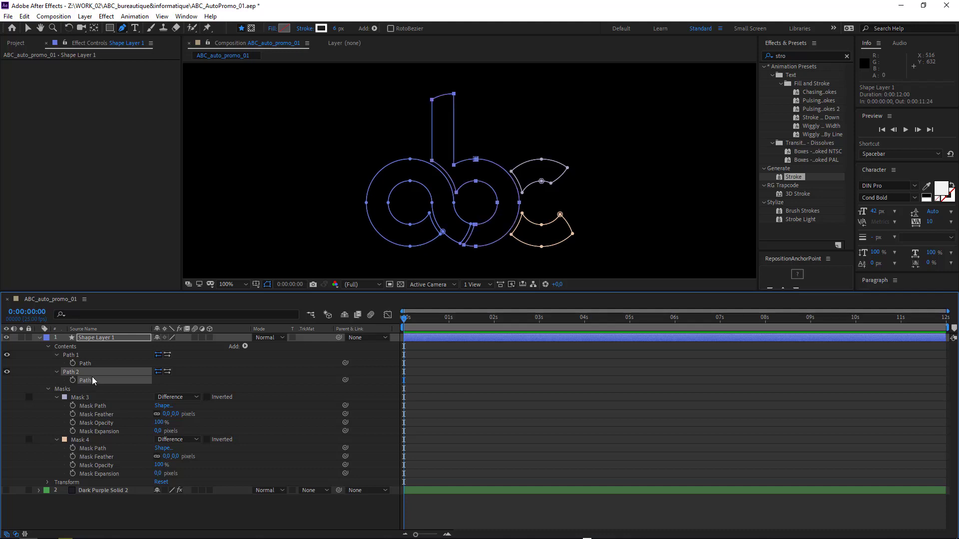
- Select Mask 3 and delete it from Shape Layer 1
left_click(92, 405)
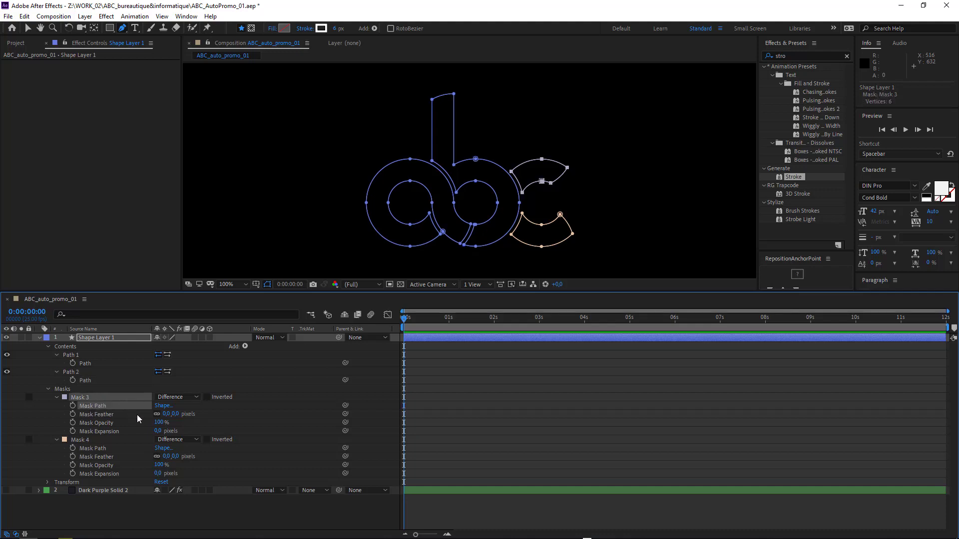
left_click(140, 399)
key("Delete")
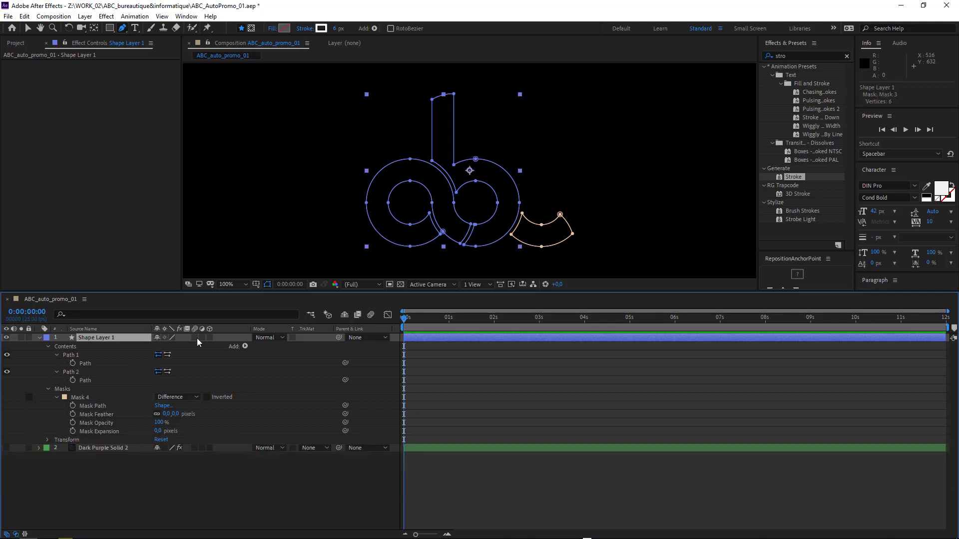
- Add Path 3 and paste the top half of the c into its Path
left_click(245, 346)
left_click(300, 178)
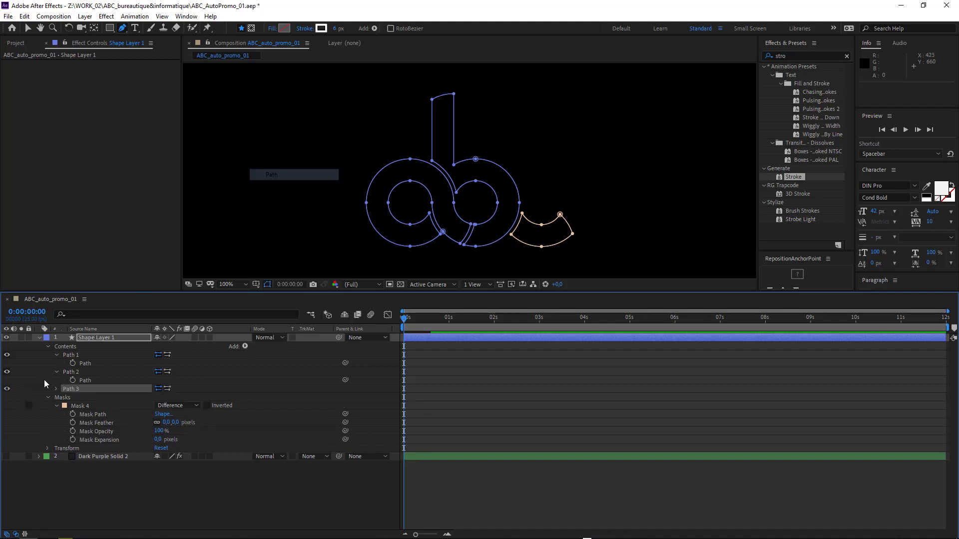
left_click(55, 389)
left_click(83, 397)
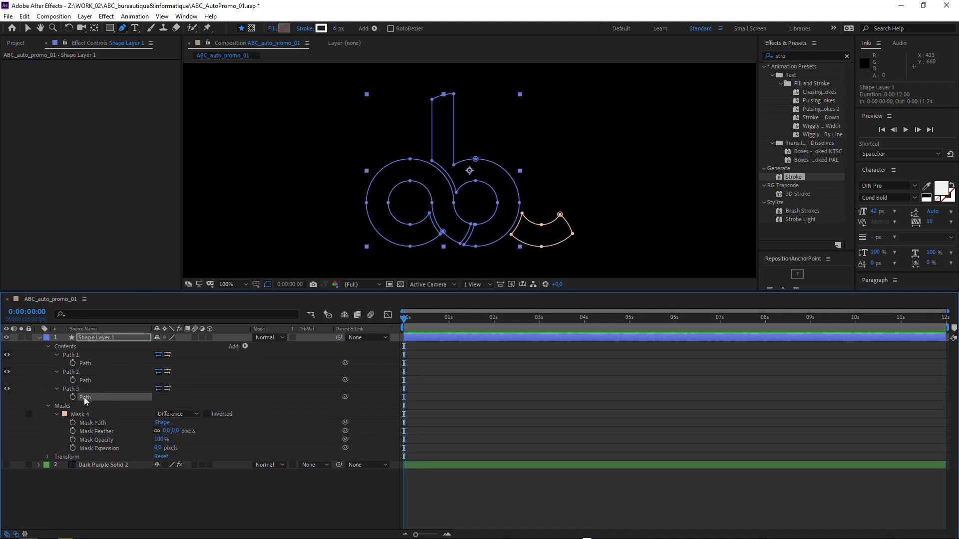
key("ctrl+v")
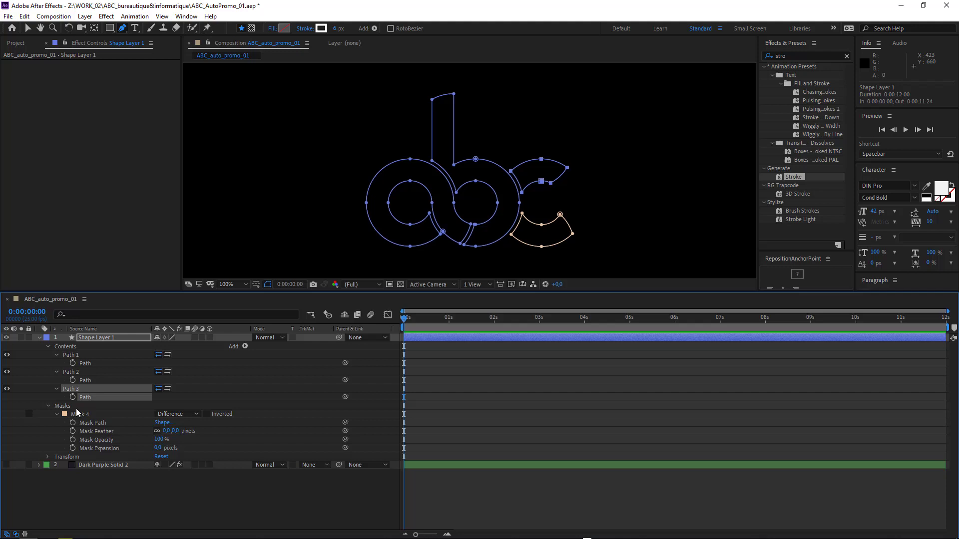
- Cut the remaining lower c mask and paste it into a new Path 4
left_click(84, 421)
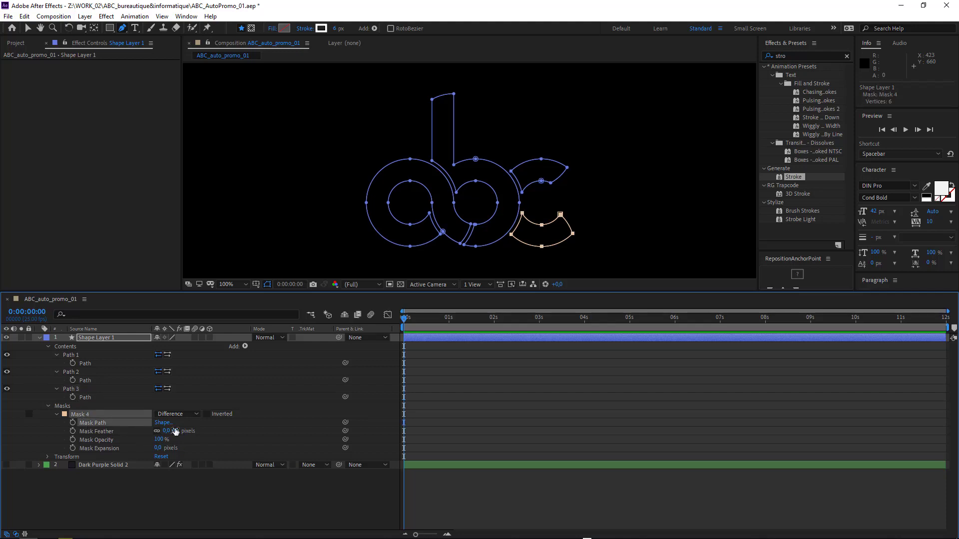
key("Delete")
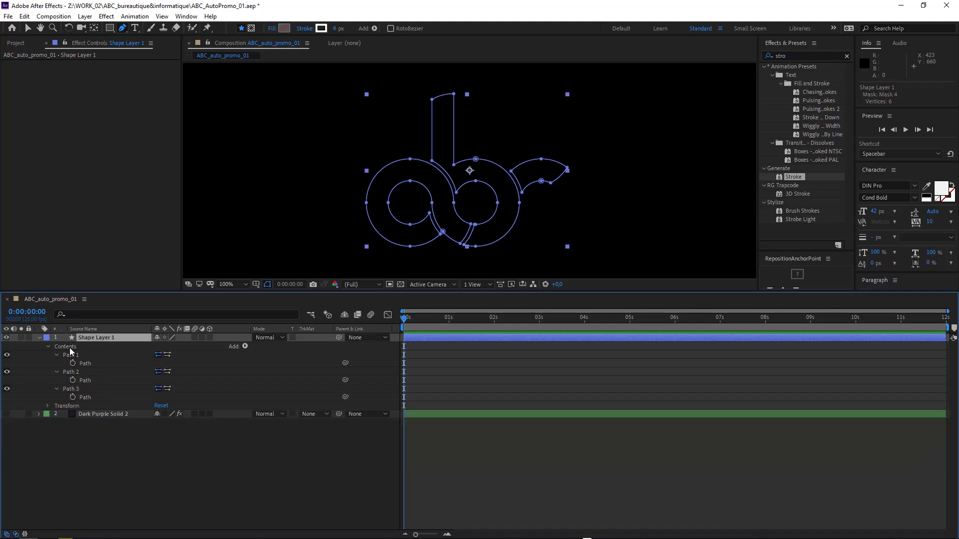
key("Return")
left_click(245, 346)
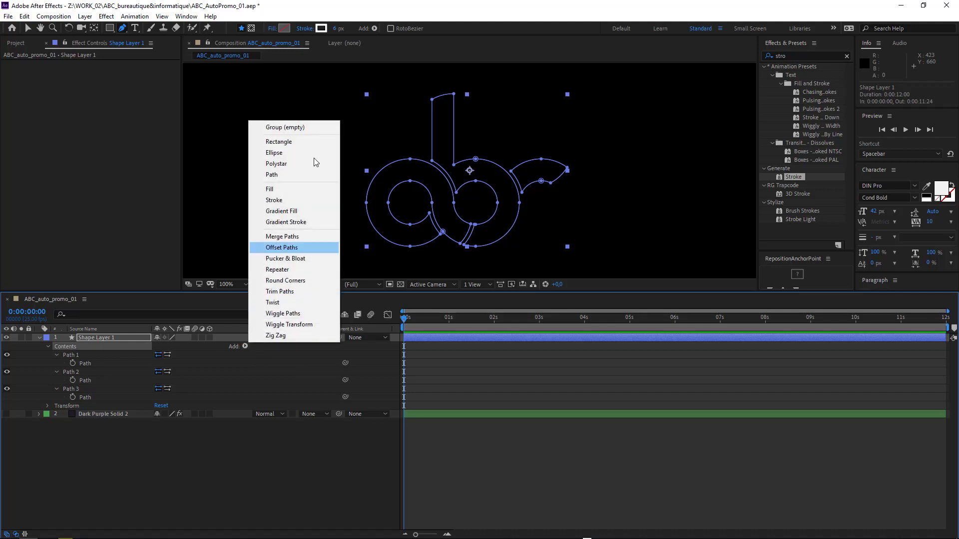
left_click(300, 174)
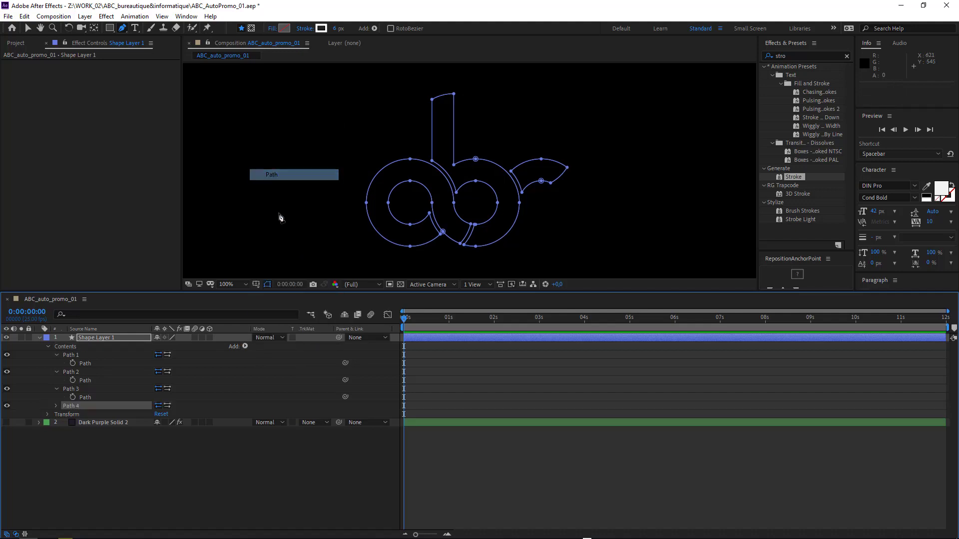
left_click(56, 406)
left_click(84, 414)
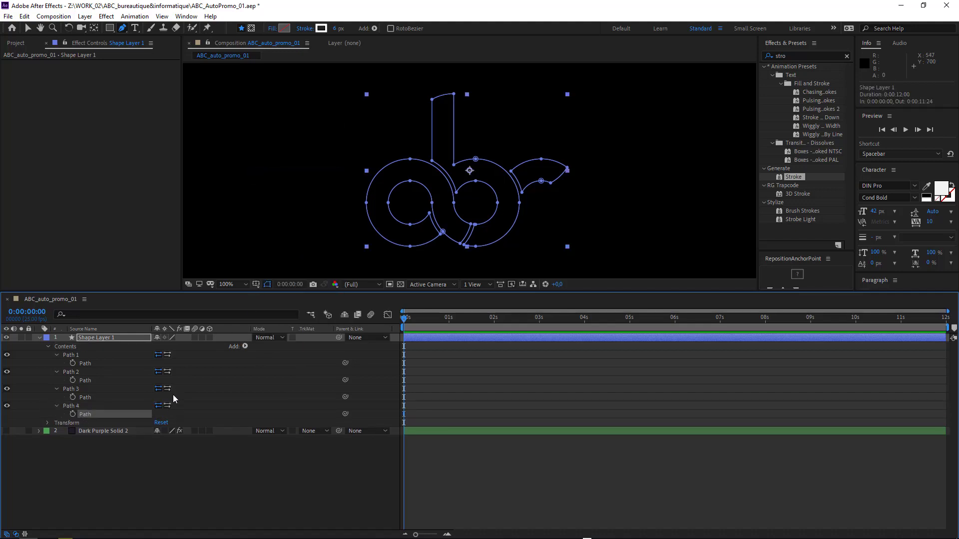
key("ctrl+v")
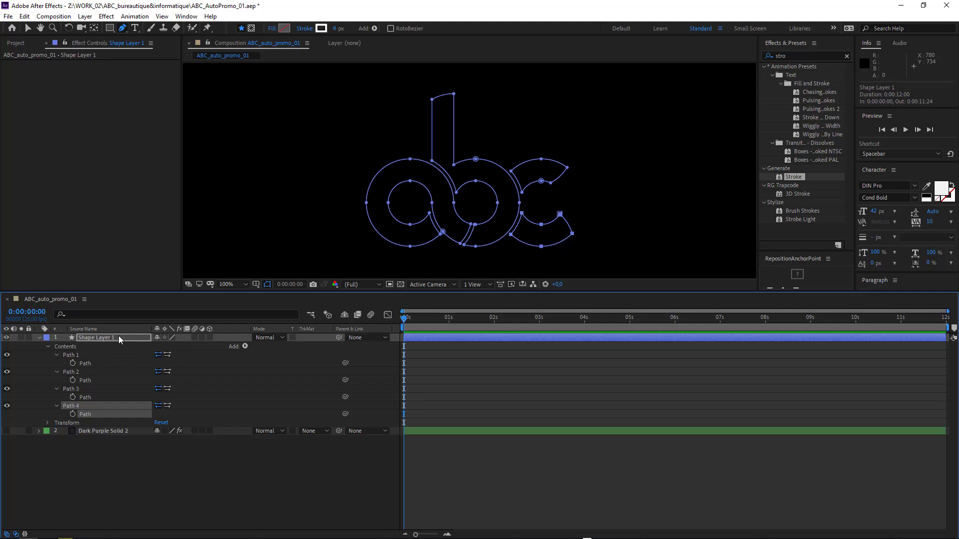
- Add a red Fill 1 and a white Stroke 1 to Shape Layer 1
left_click(245, 347)
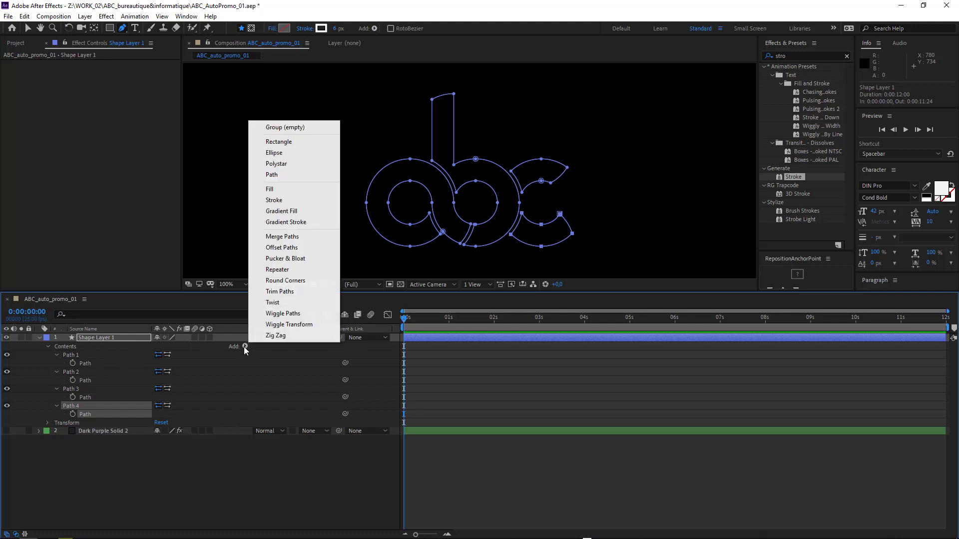
left_click(288, 190)
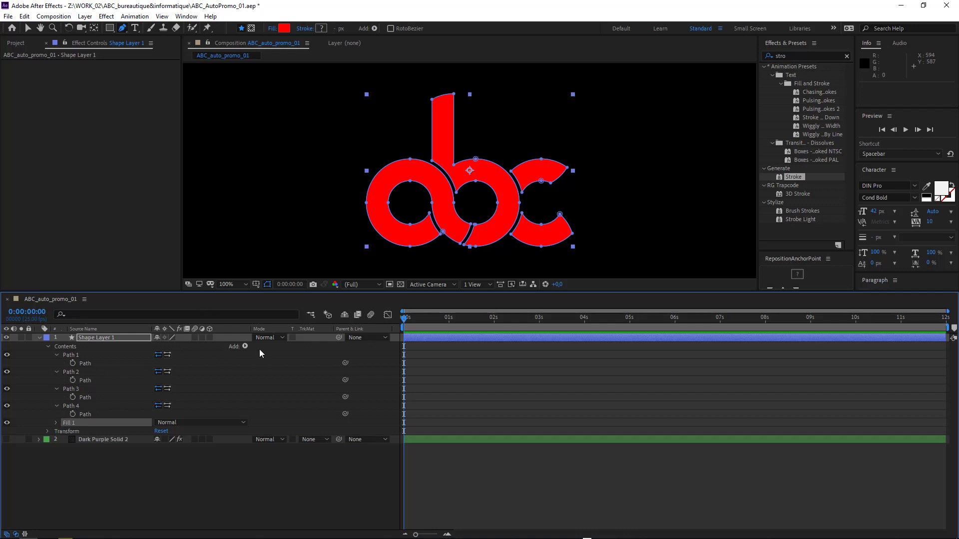
left_click(245, 346)
left_click(286, 200)
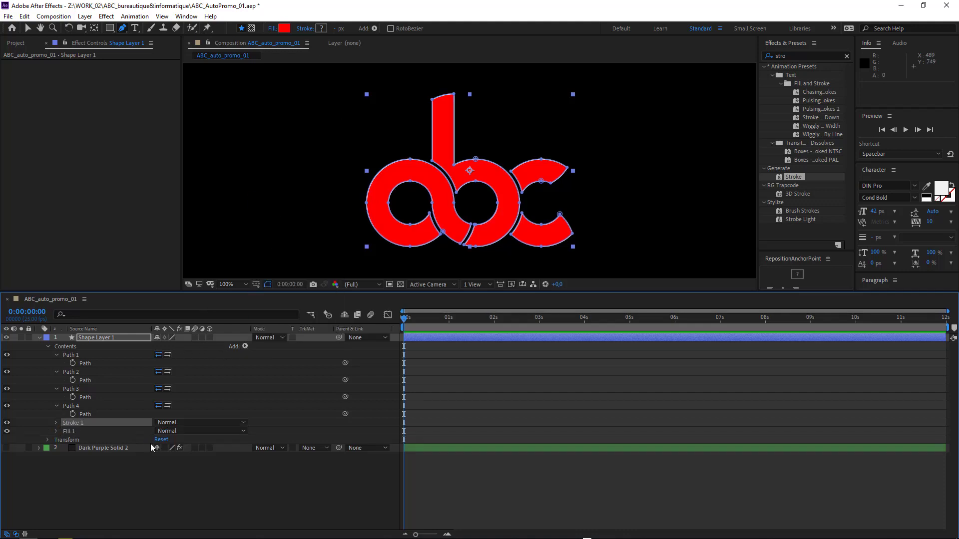
- Set Stroke 1's Stroke Width to 6 px
left_click(56, 423)
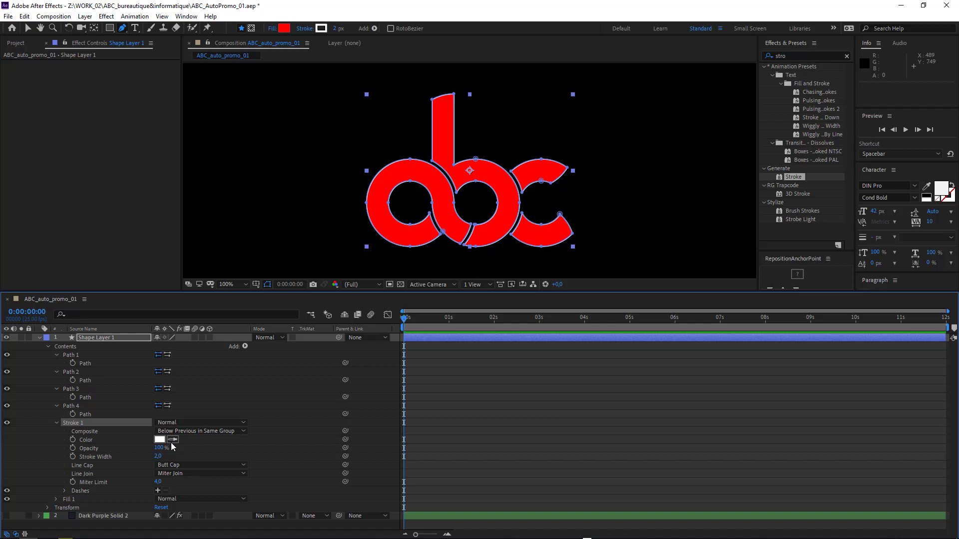
mouse_move(159, 456)
left_mouse_down()
mouse_move(185, 455)
mouse_move(143, 462)
left_mouse_up()
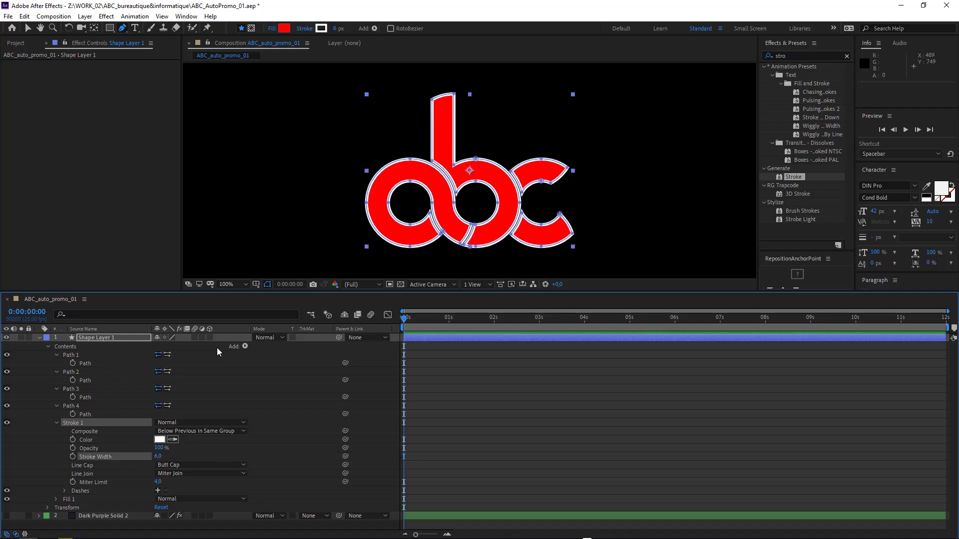
left_click(245, 346)
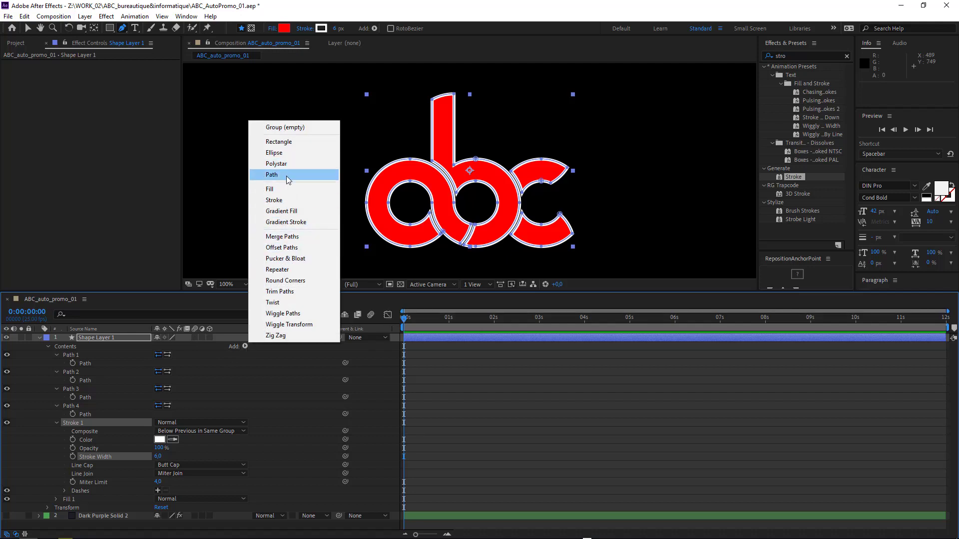
- Add Repeater 1 to Shape Layer 1 and set its Copies to 5
left_click(286, 274)
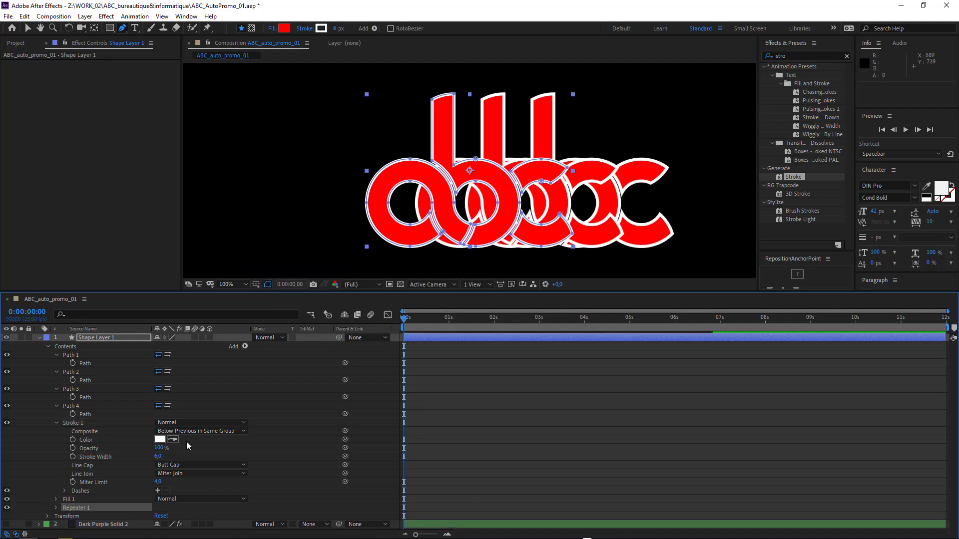
left_click(56, 508)
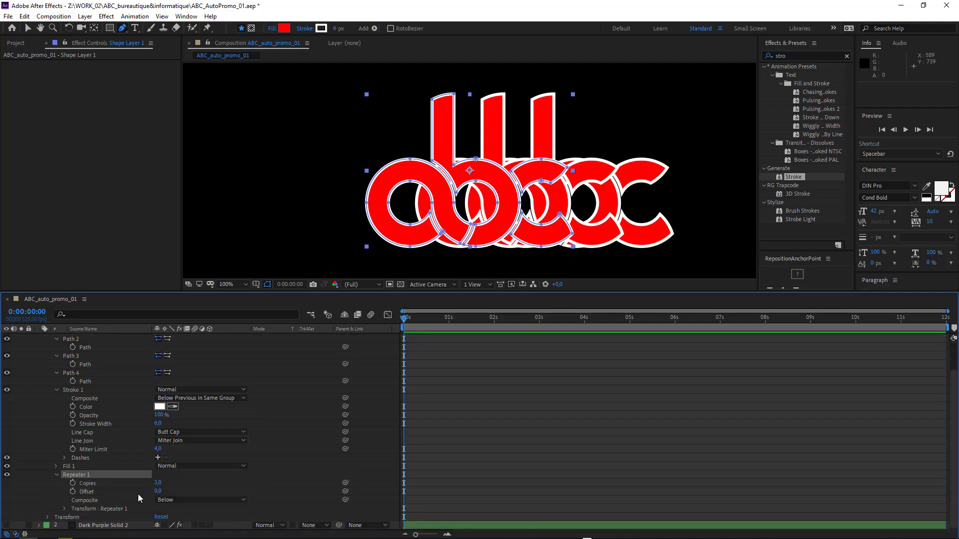
left_click(158, 482)
type("5")
key("Return")
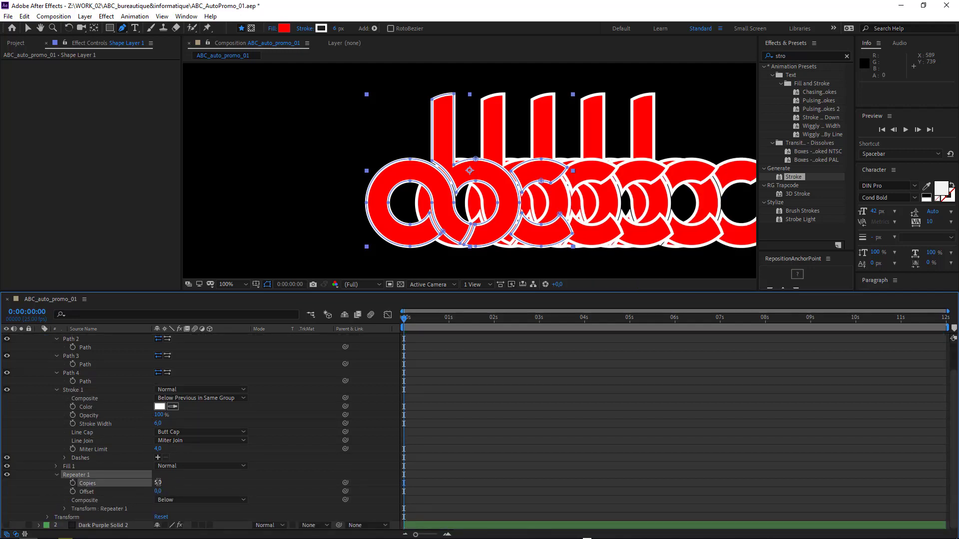
left_click(64, 509)
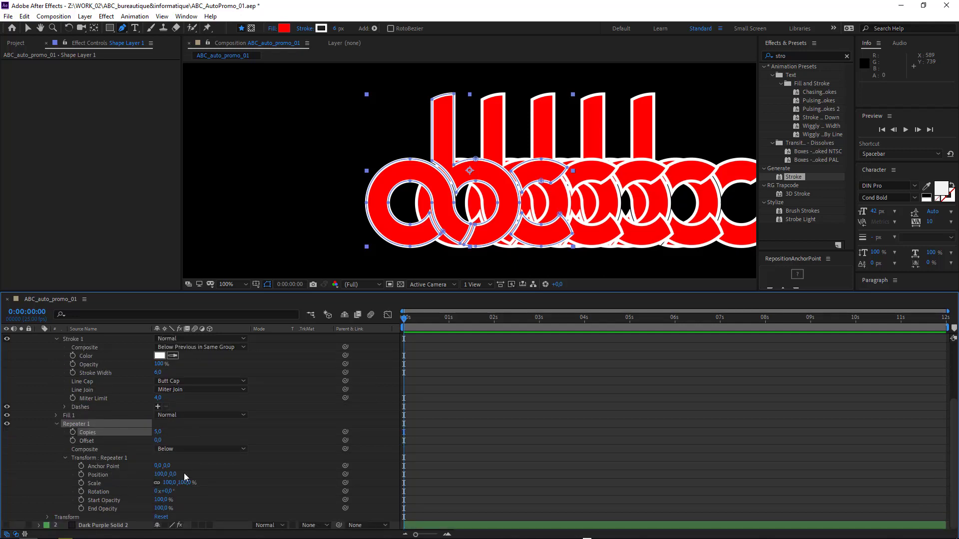
- Set Repeater 1's transform Position to -4,0 and Scale to 81%, then enlarge the composition viewer
left_click_drag(162, 478, 105, 477)
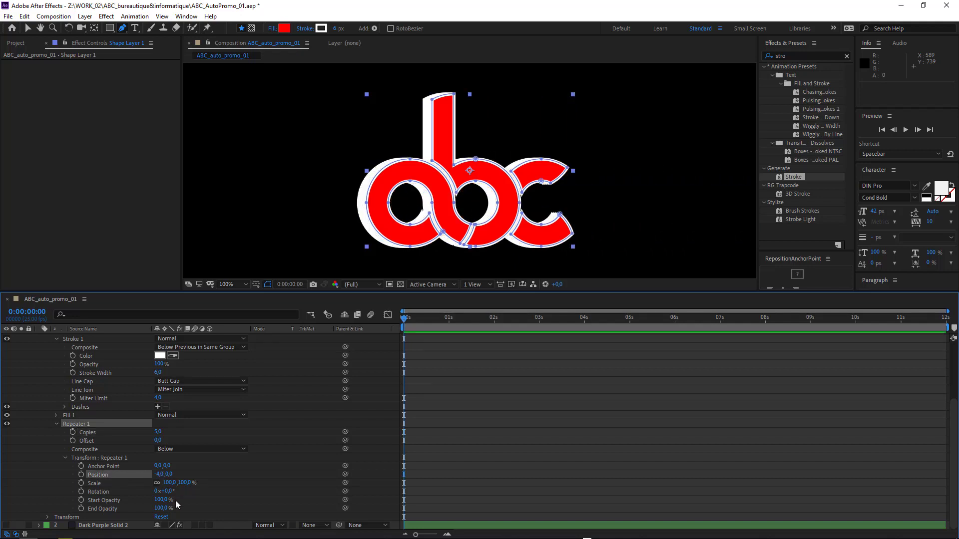
mouse_move(180, 482)
left_mouse_down()
mouse_move(204, 482)
mouse_move(163, 482)
left_mouse_up()
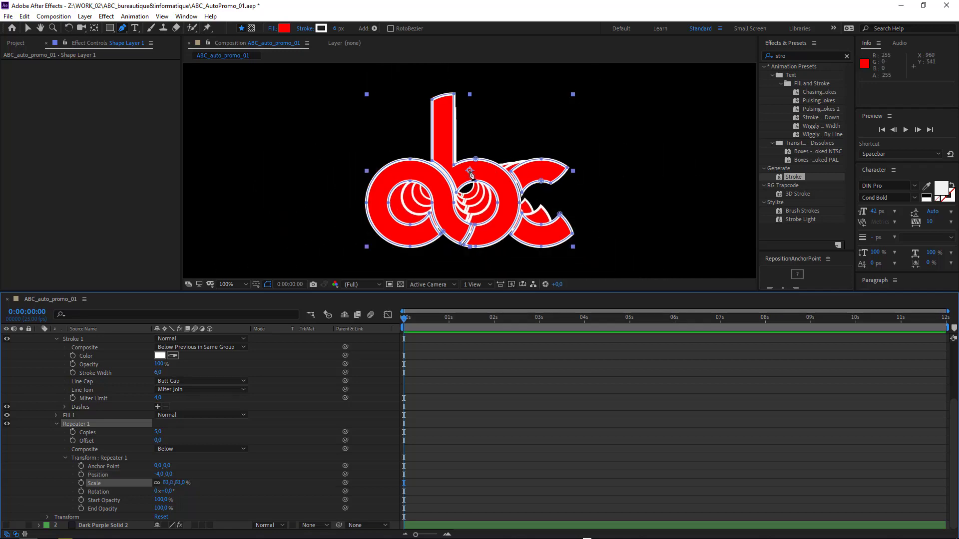
key("v")
left_click_drag(470, 173, 475, 179)
key("ctrl+z")
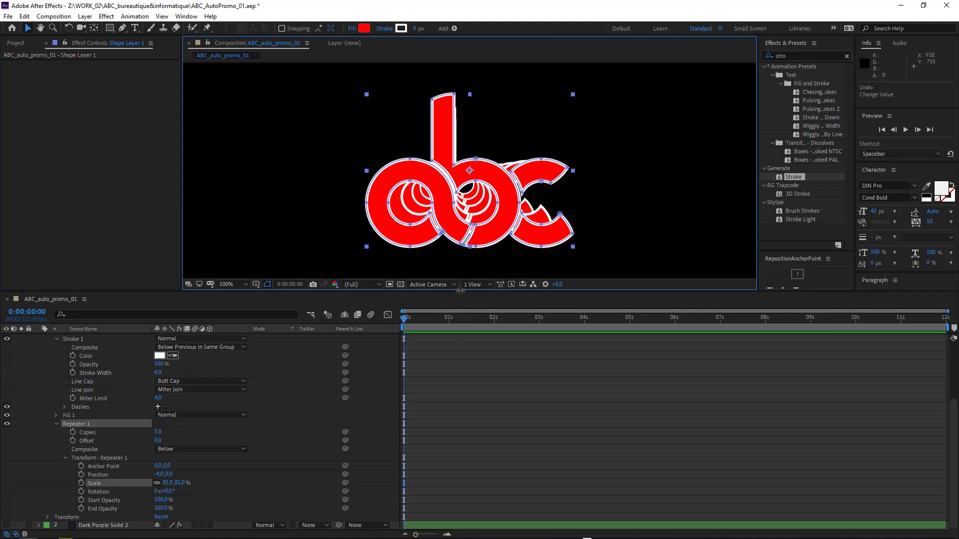
left_click_drag(459, 289, 457, 342)
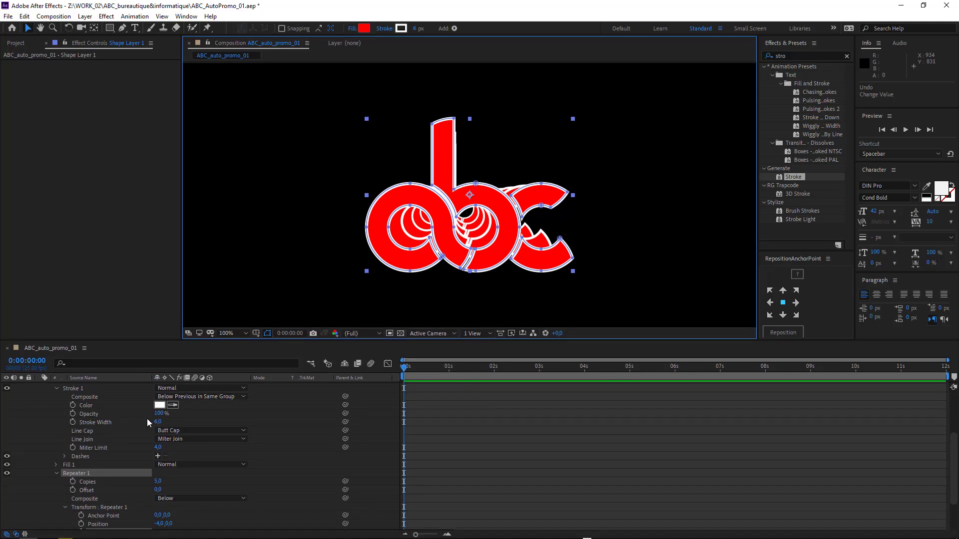
scroll(148, 450, "up", 5)
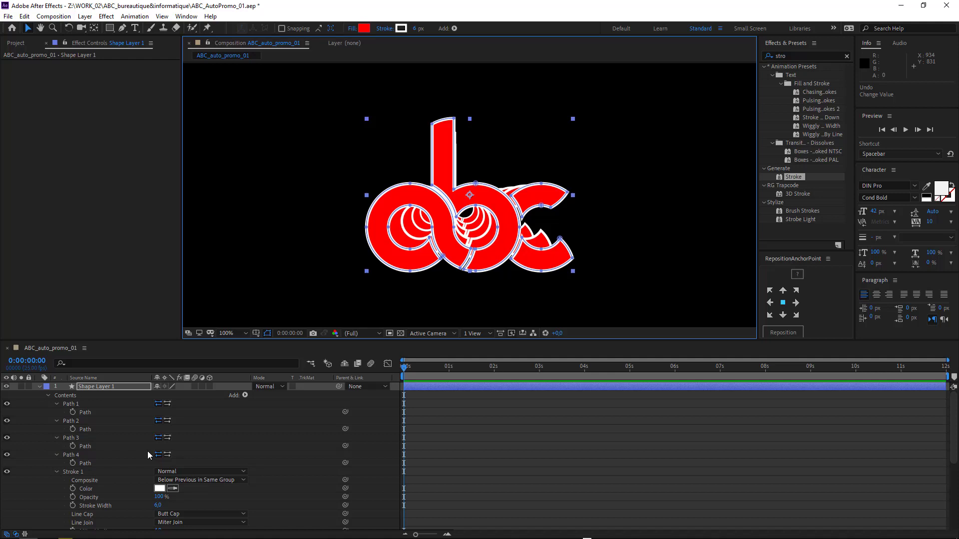